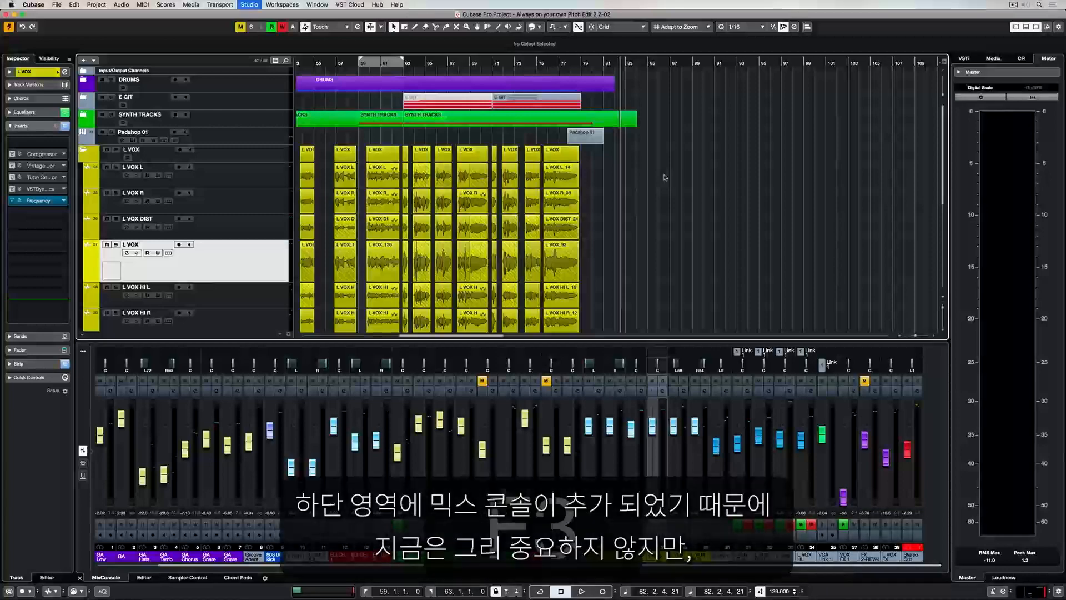
Open the MixConsole window and close it again, twice in a row.
{"action": "key", "text": "F3"}
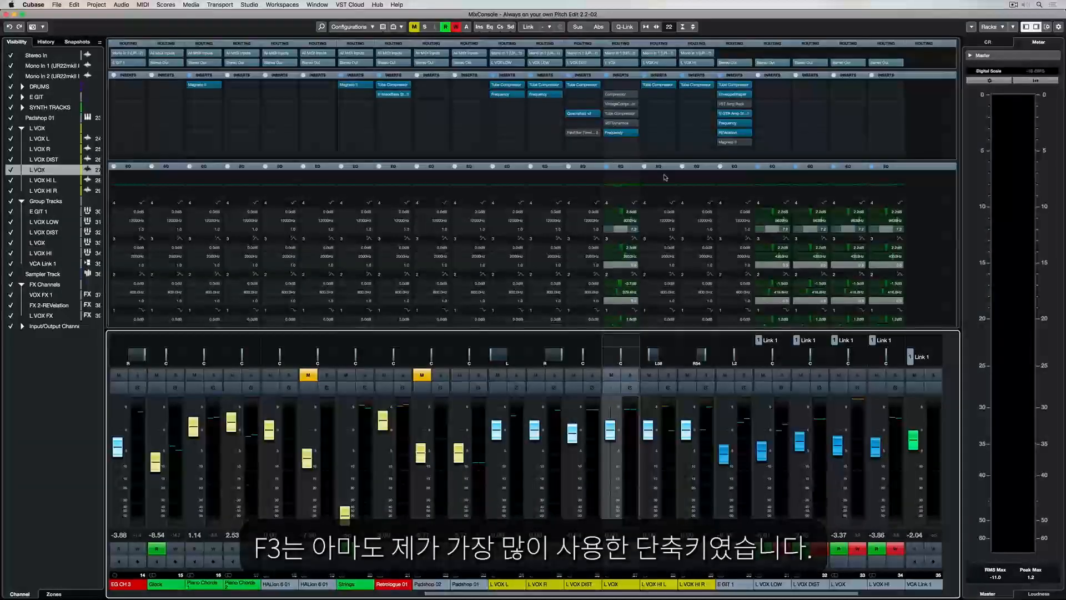
{"action": "key", "text": "F3"}
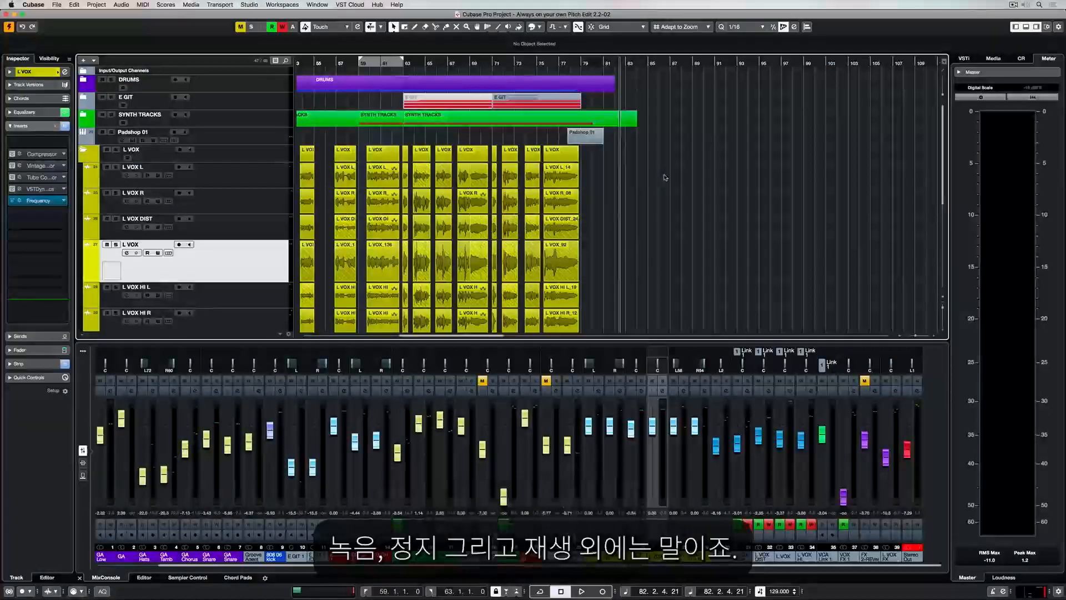
{"action": "key", "text": "F3"}
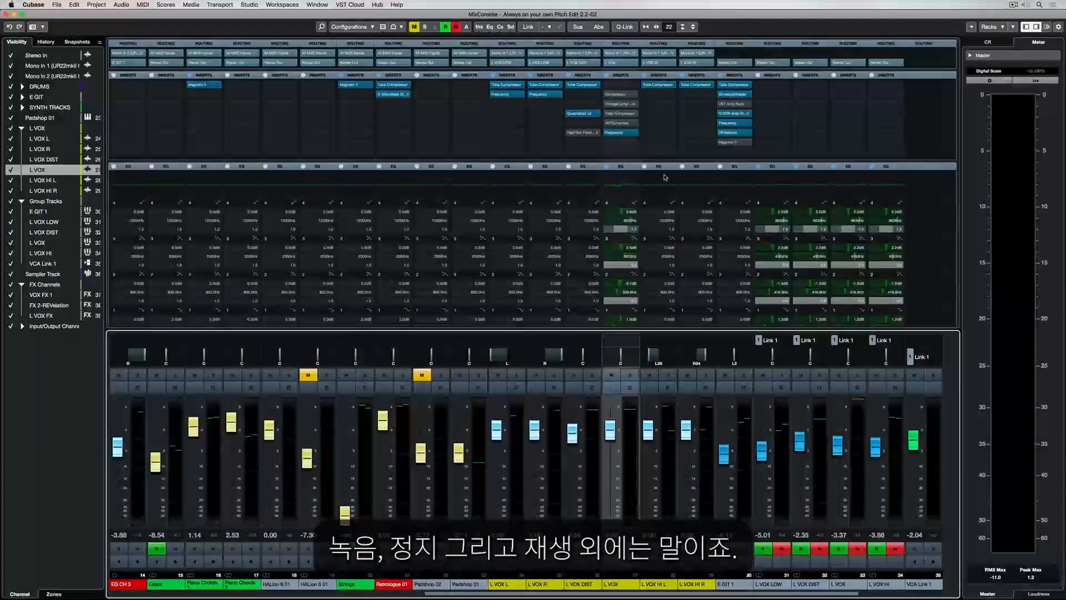
{"action": "key", "text": "F3"}
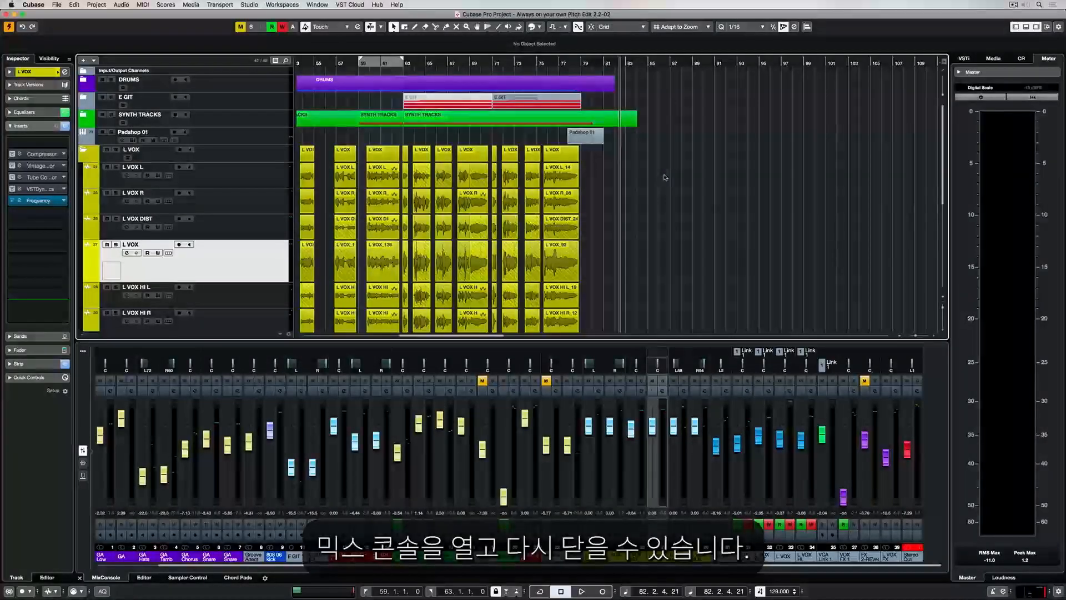
Open the Audio Connections window, view the input and output buses, and close the window.
{"action": "key", "text": "F4"}
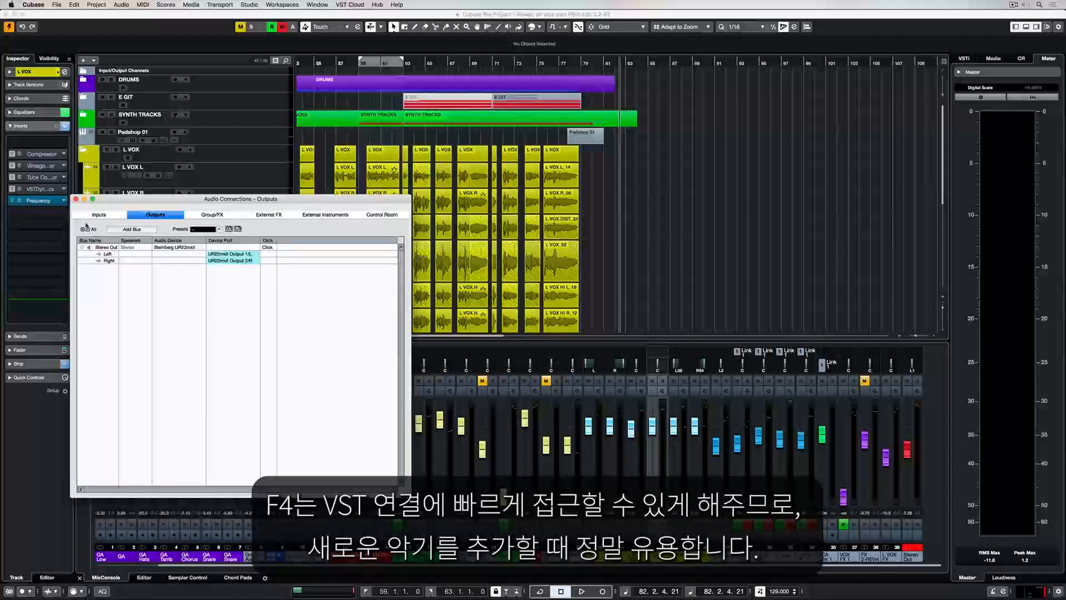
{"action": "left_click", "coordinate": [96, 215]}
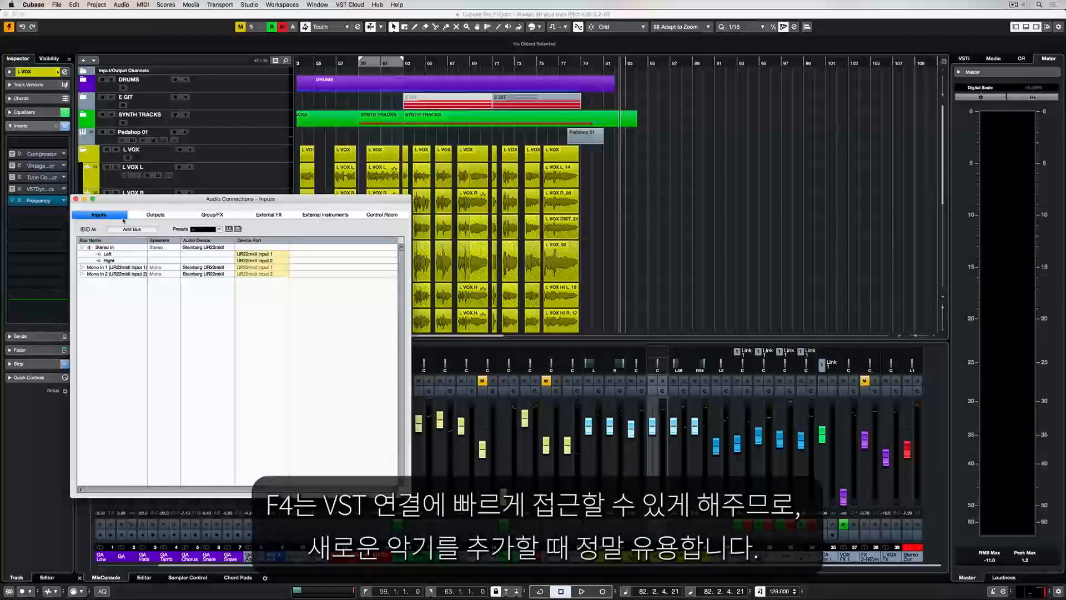
{"action": "left_click", "coordinate": [153, 216]}
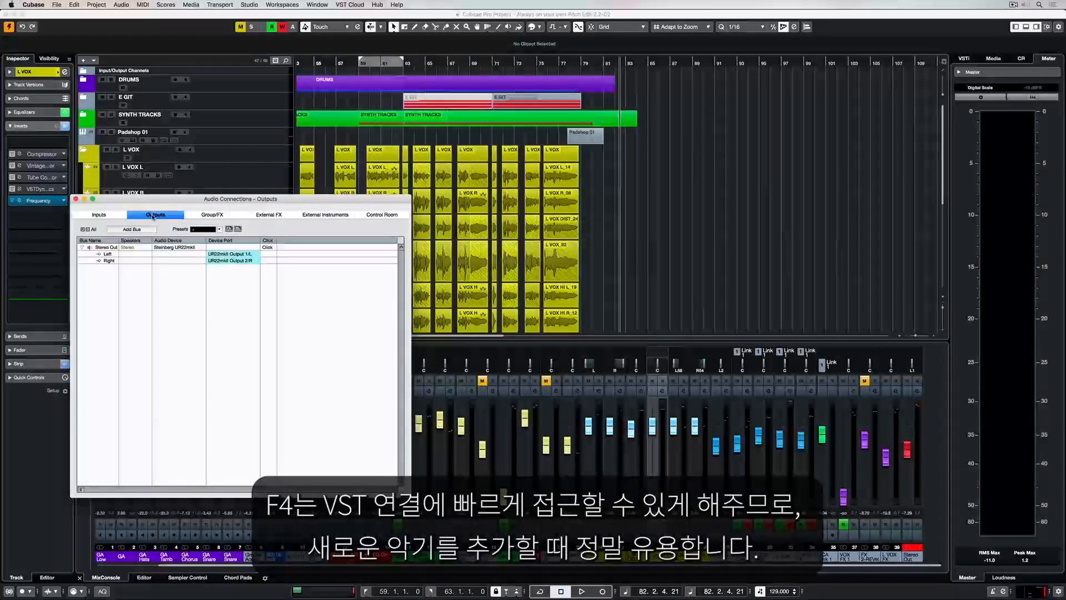
{"action": "key", "text": "F4"}
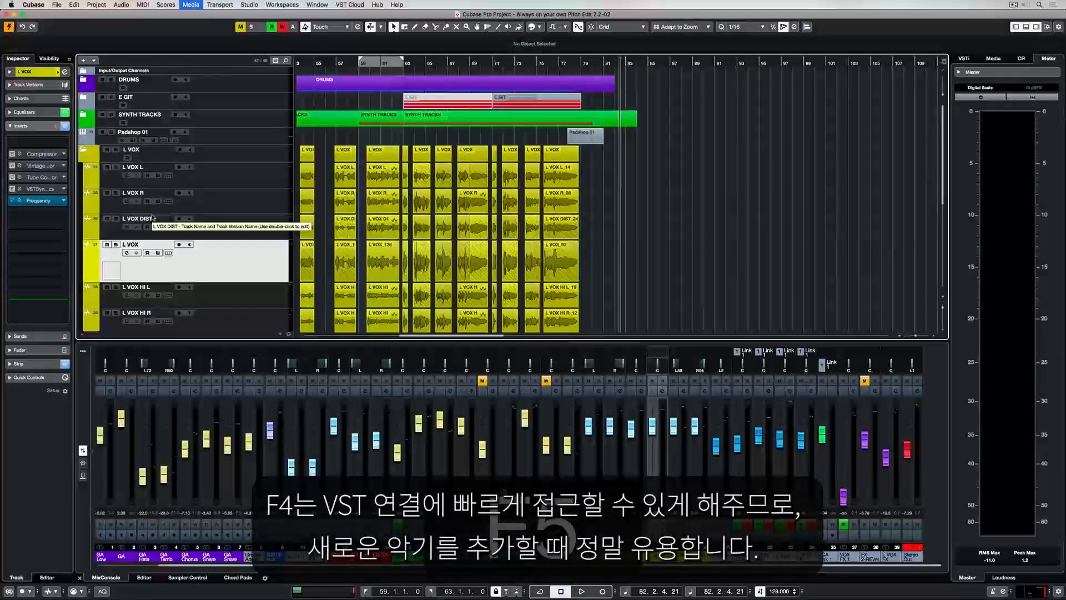
Open and close the MediaBay window, and display the Media browser inside the project window.
{"action": "key", "text": "F5"}
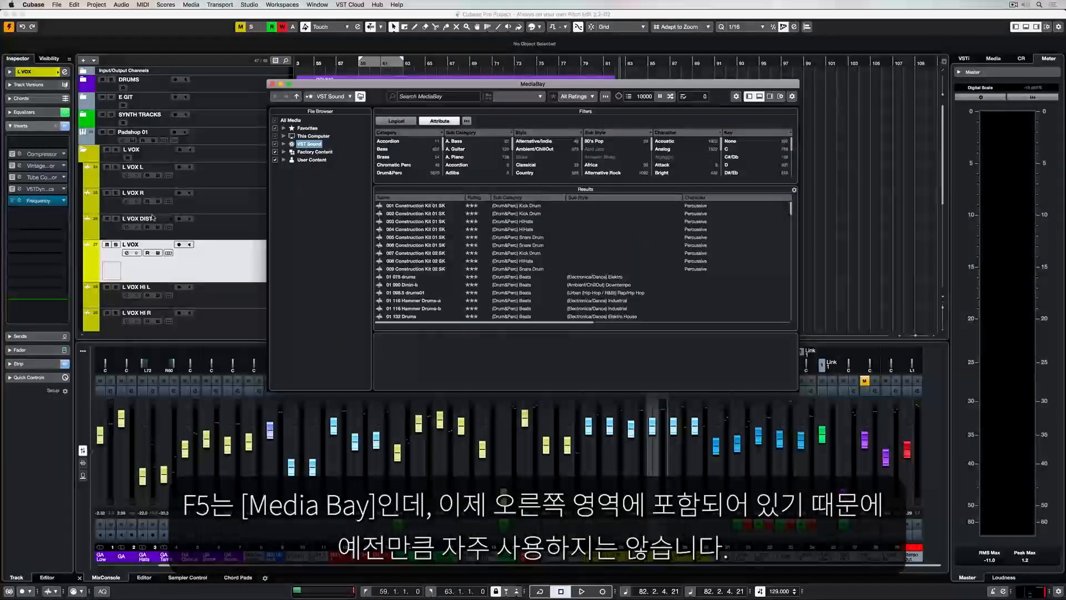
{"action": "key", "text": "F5"}
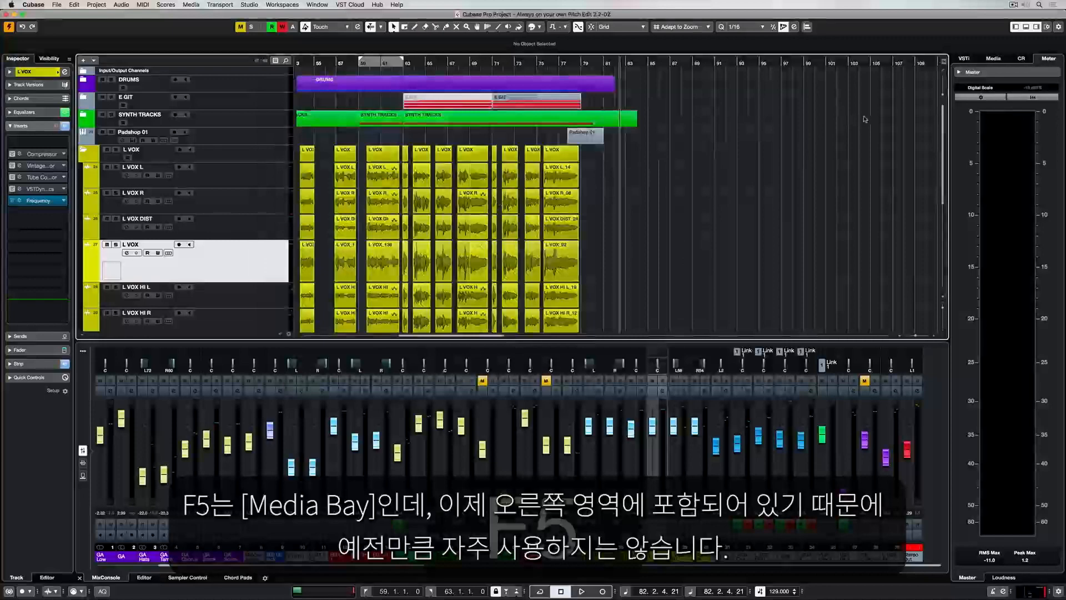
{"action": "left_click", "coordinate": [993, 58]}
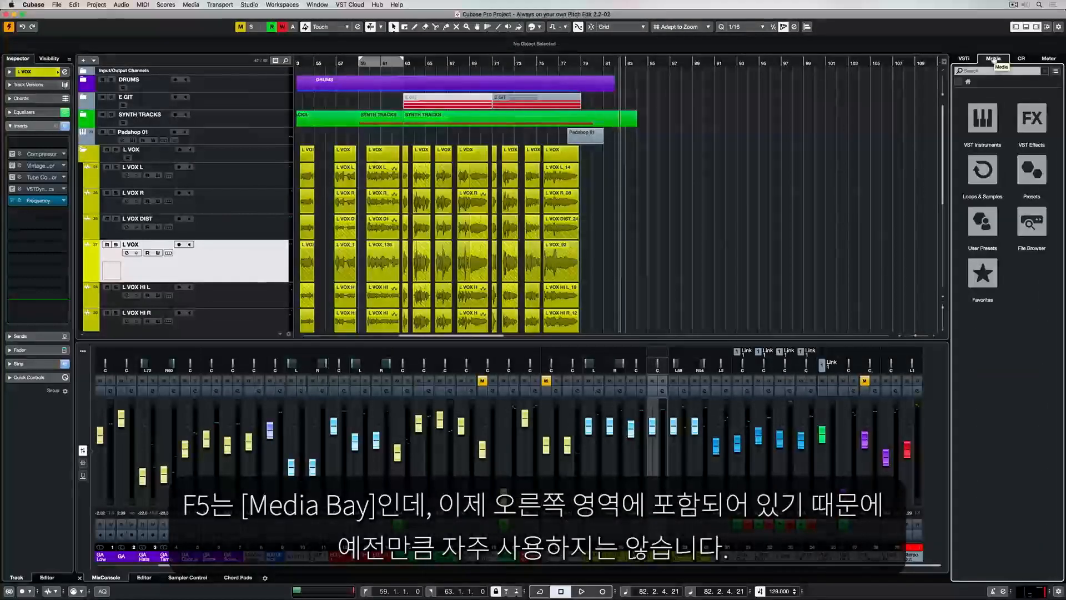
Bring up and close the Automation Panel, followed by the Audio Performance meter.
{"action": "key", "text": "F6"}
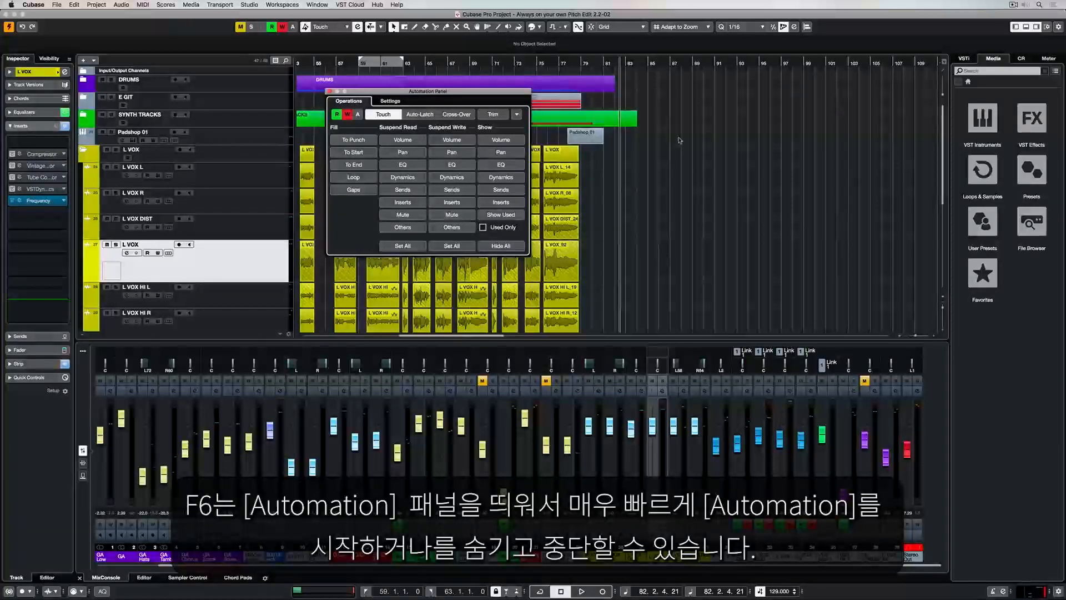
{"action": "key", "text": "F6"}
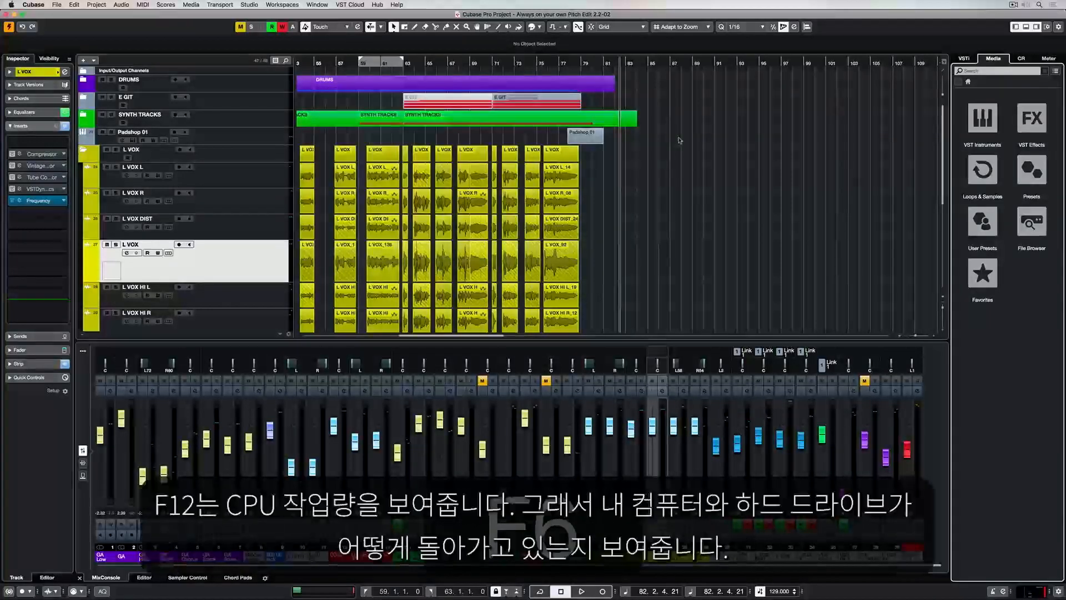
{"action": "key", "text": "F12"}
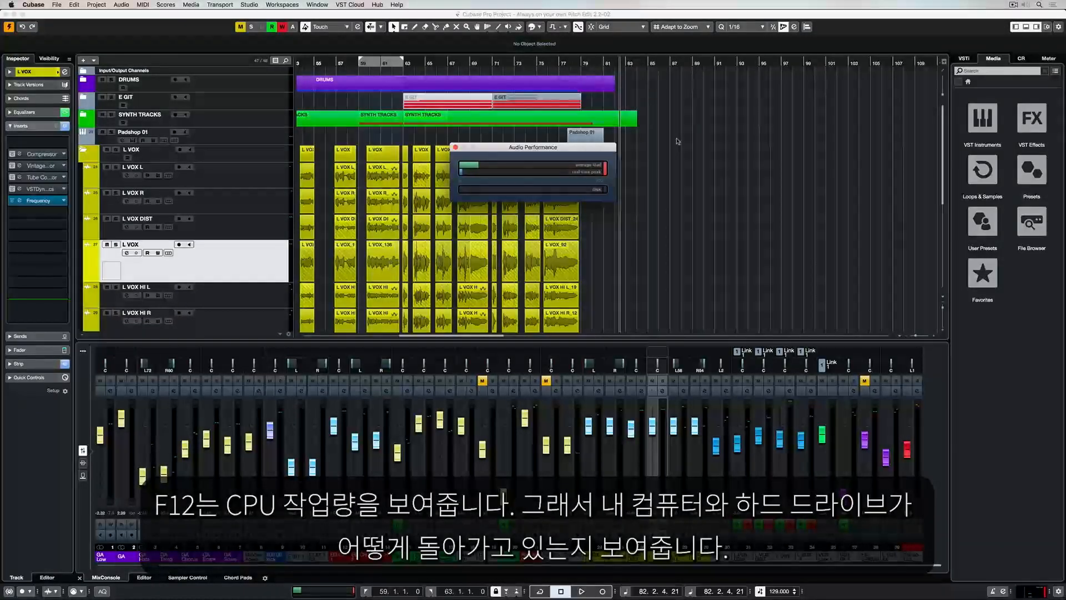
{"action": "key", "text": "F12"}
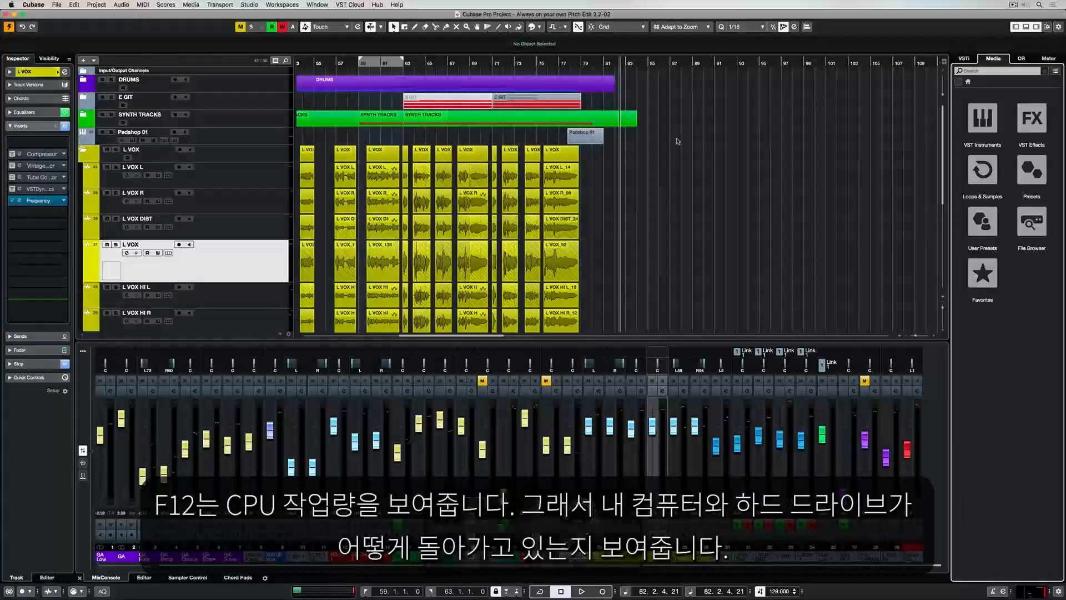
Select the last event on the L VOX L, L VOX R and L VOX DIST tracks one after another.
{"action": "left_click", "coordinate": [560, 174]}
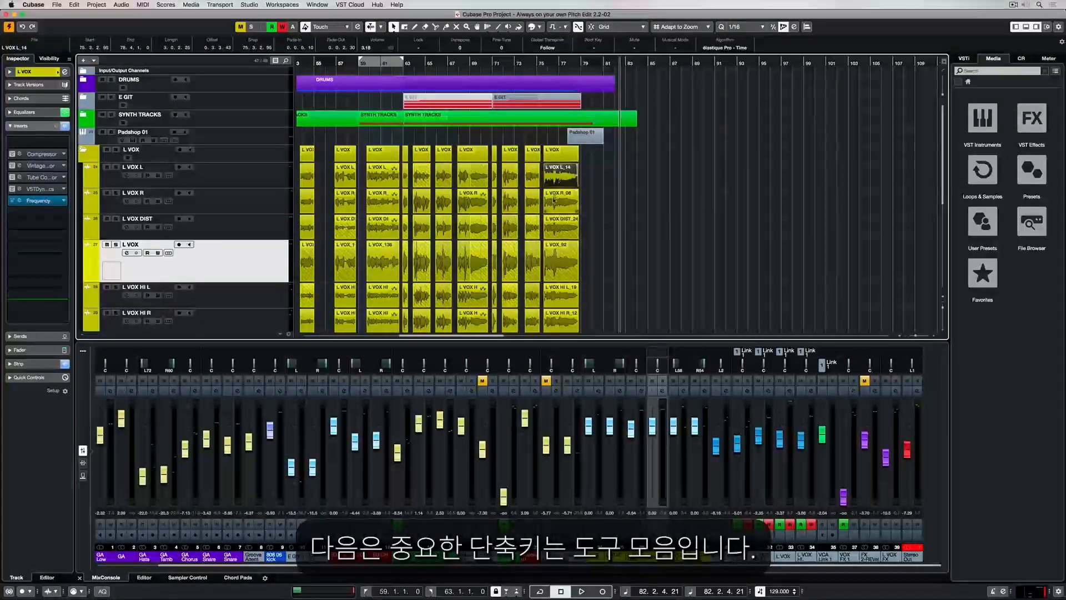
{"action": "left_click", "coordinate": [555, 201]}
{"action": "left_click", "coordinate": [558, 226]}
Mark a range about two bars long over the end of the last L VOX L event and switch to the Split tool.
{"action": "key", "text": "2"}
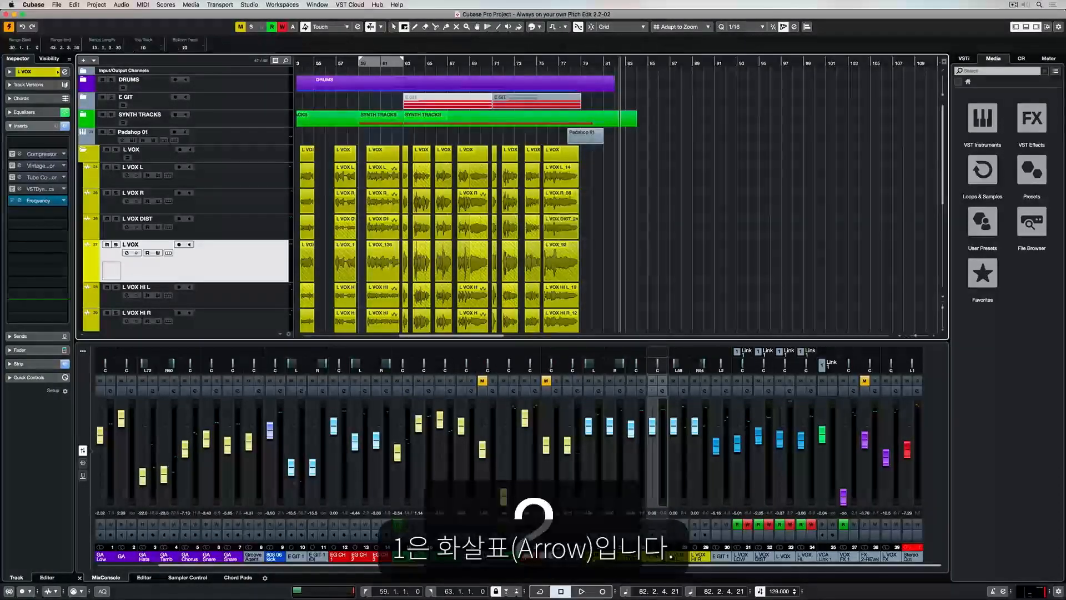
{"action": "left_click_drag", "start_coordinate": [564, 176], "coordinate": [586, 176]}
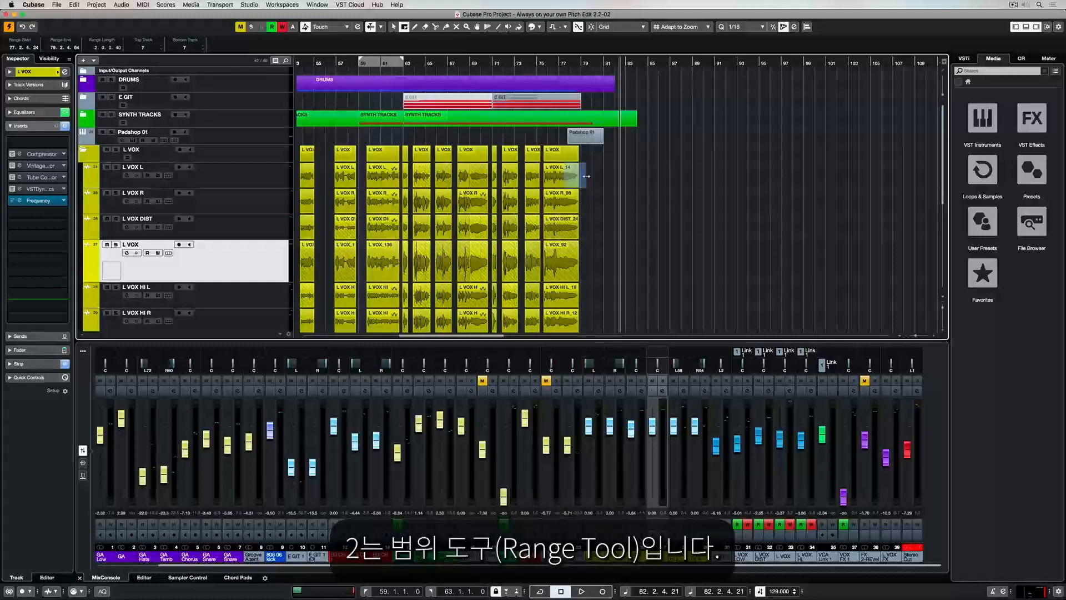
{"action": "key", "text": "3"}
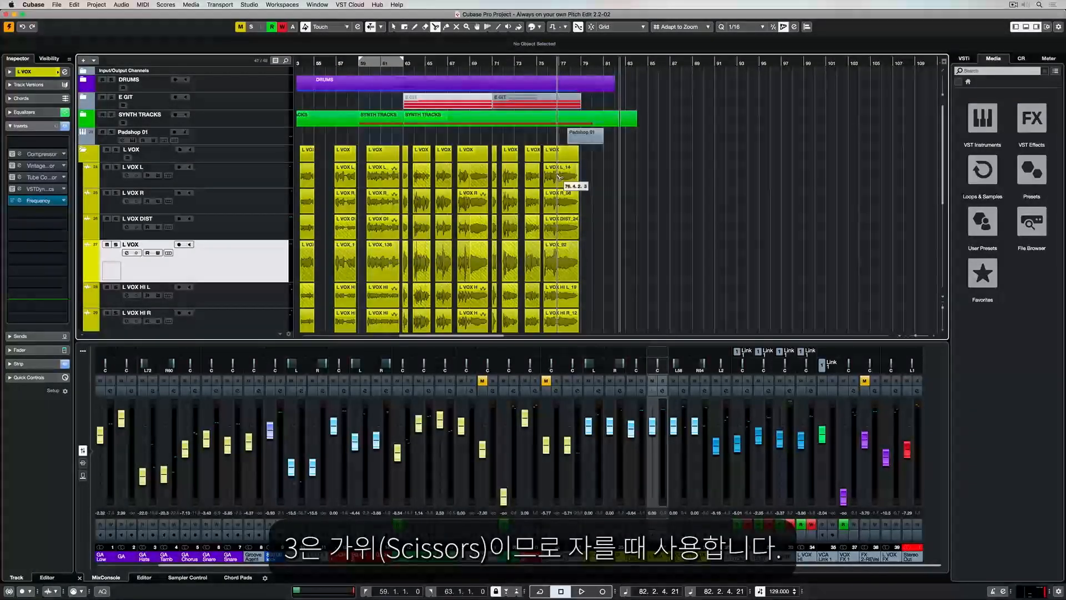
Glue the last two events on the L VOX L track together.
{"action": "key", "text": "4"}
{"action": "left_click", "coordinate": [535, 170]}
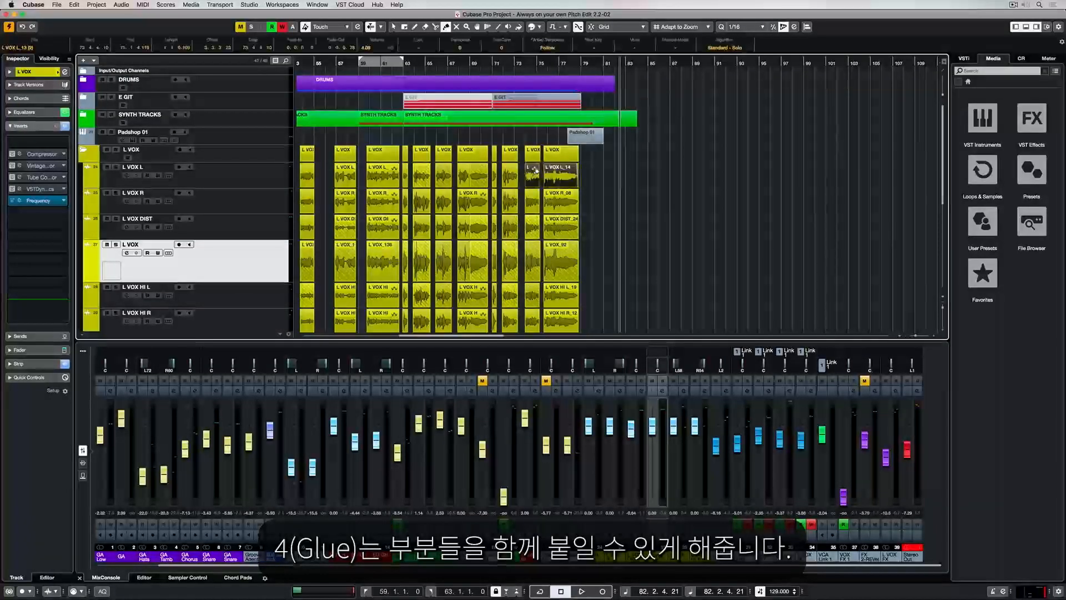
{"action": "left_click", "coordinate": [553, 170]}
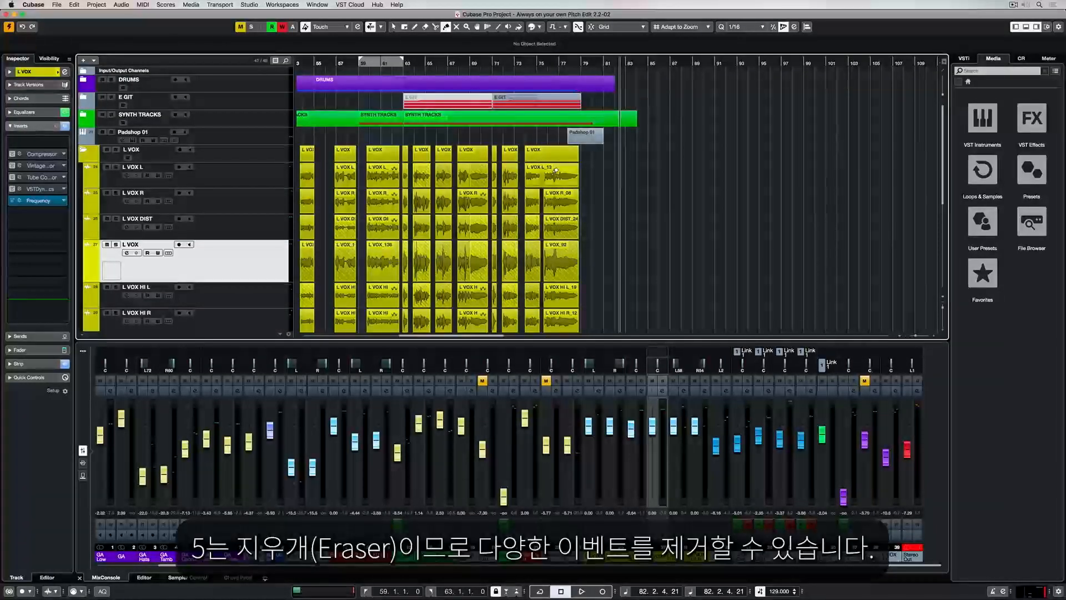
Erase the glued event at the end of the L VOX L track, and undo the erase and the glue.
{"action": "key", "text": "super+z"}
{"action": "key", "text": "5"}
{"action": "left_click", "coordinate": [562, 171]}
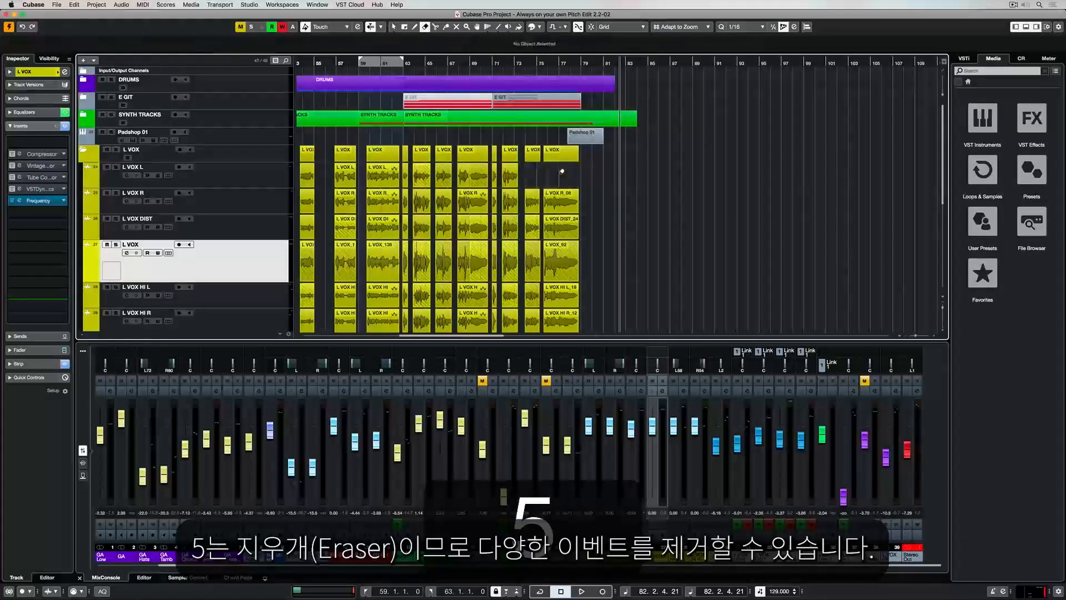
{"action": "key", "text": "super+z"}
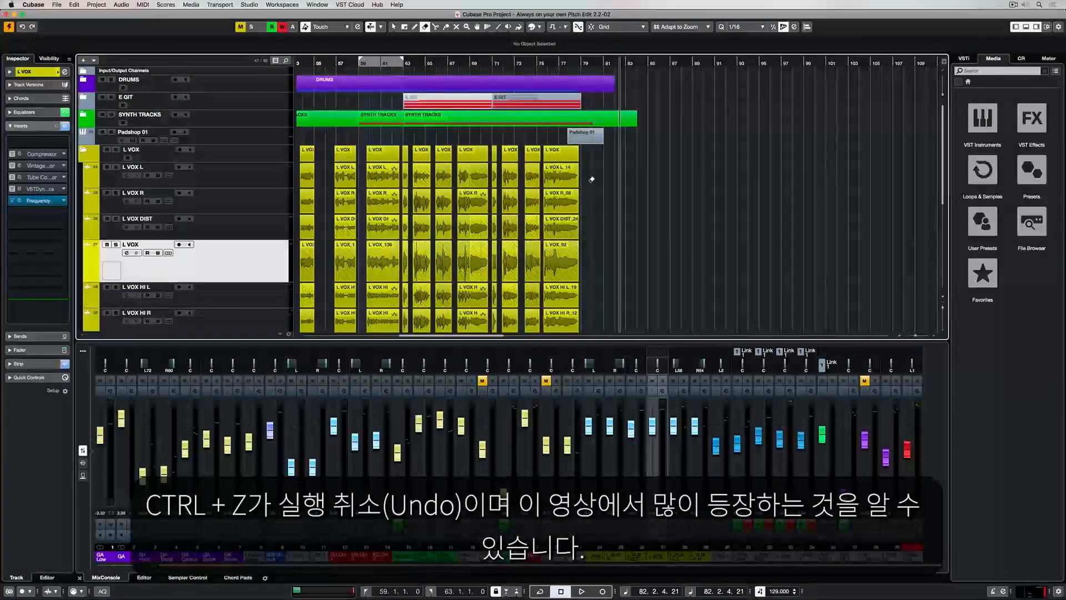
Zoom in on the last L VOX events around bars 72 to 78 with the Zoom tool.
{"action": "key", "text": "6"}
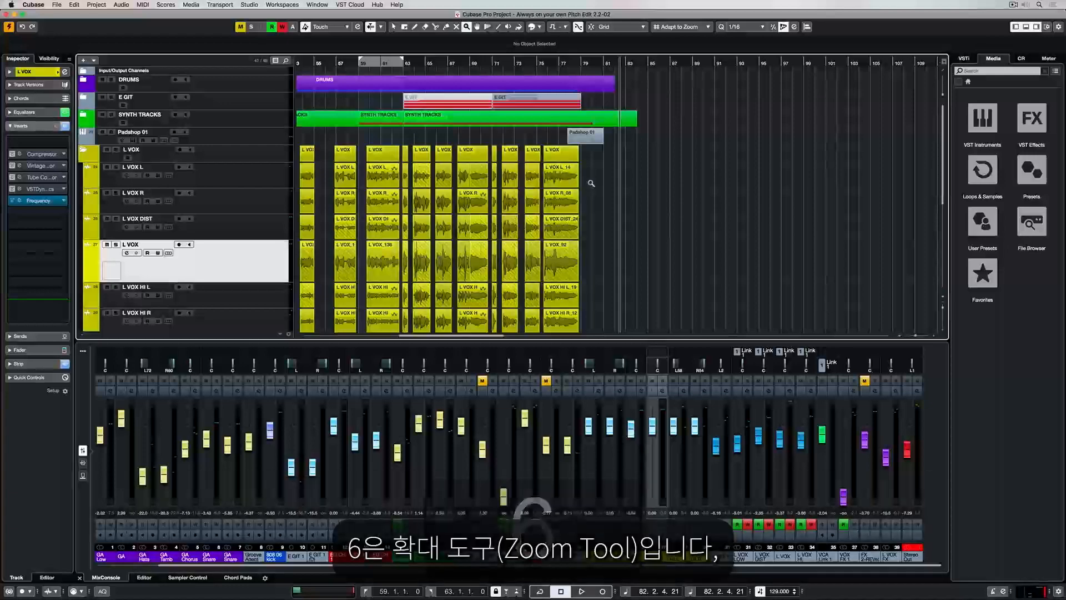
{"action": "left_click_drag", "start_coordinate": [589, 181], "coordinate": [498, 152]}
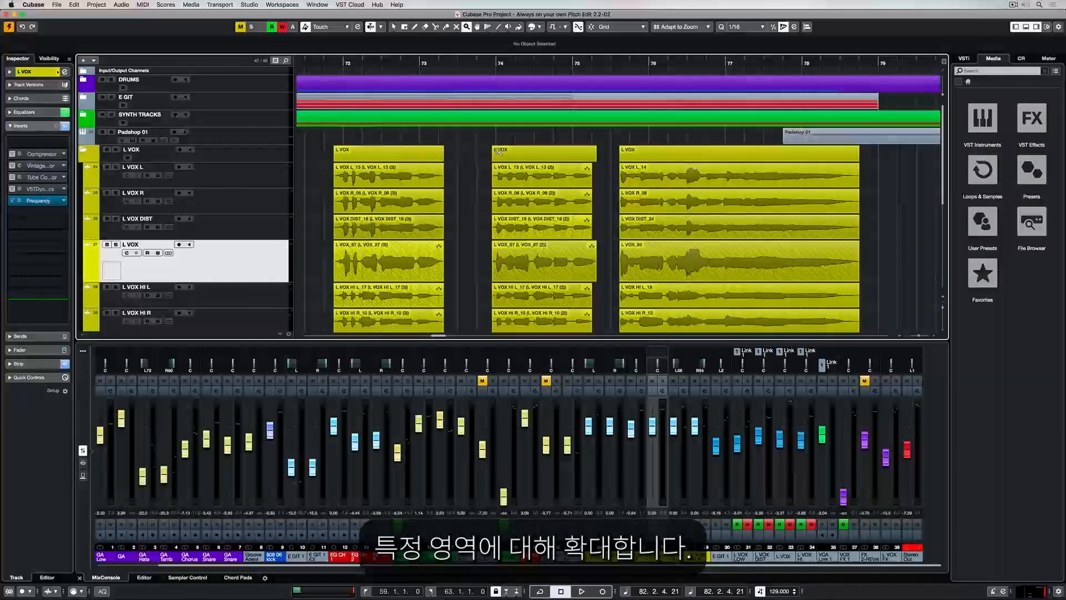
Mute the last events on the L VOX L and L VOX tracks and the second-to-last event on L VOX R.
{"action": "key", "text": "7"}
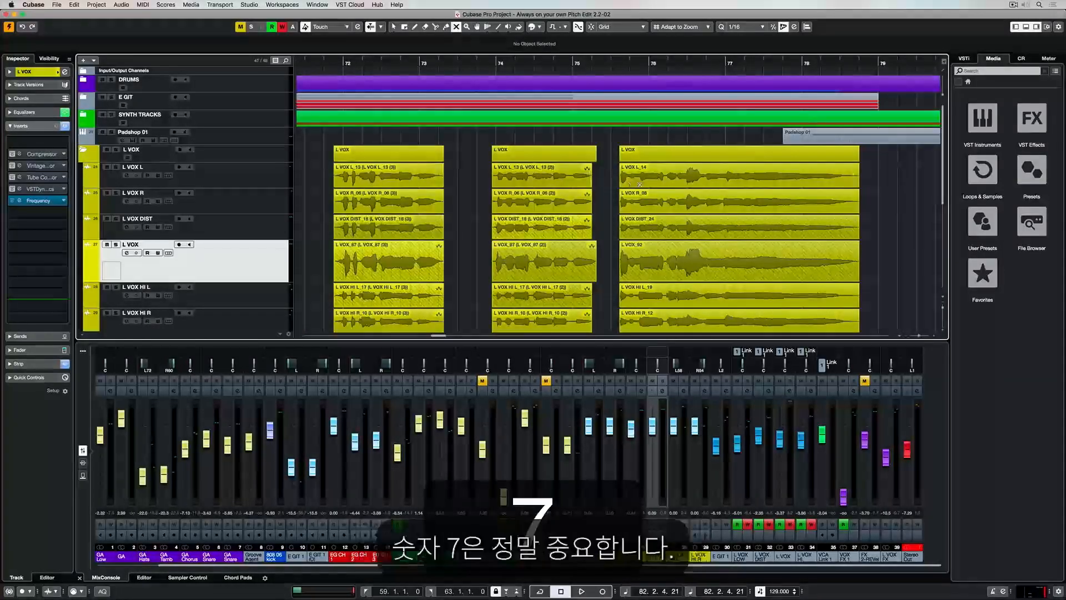
{"action": "left_click", "coordinate": [644, 178]}
{"action": "left_click", "coordinate": [542, 201]}
{"action": "left_click", "coordinate": [649, 251]}
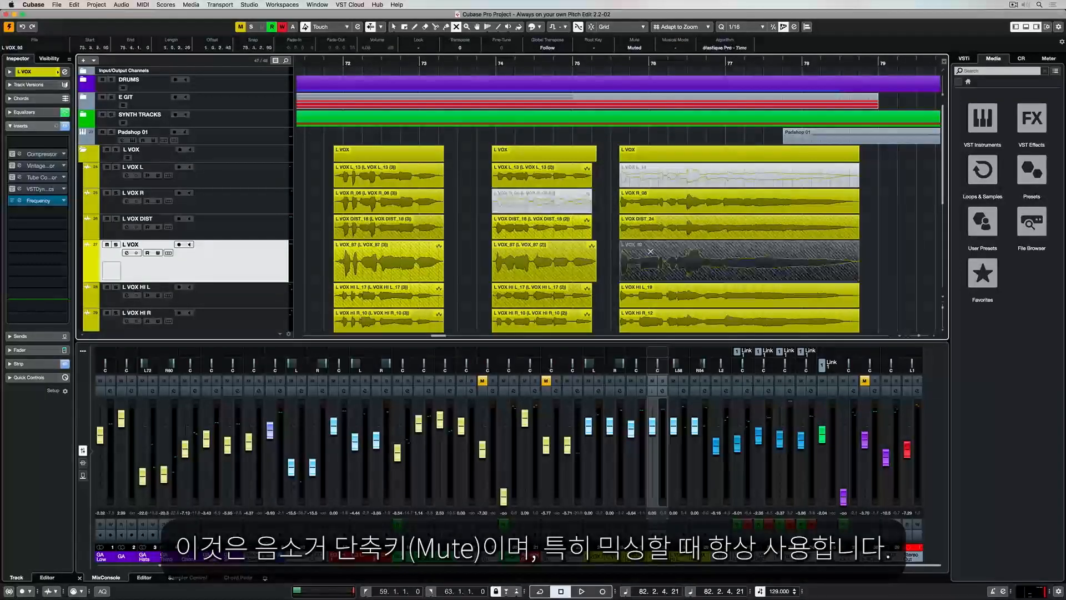
Undo the three event mutes on the L VOX L, L VOX R and L VOX tracks.
{"action": "key", "text": "super+z"}
{"action": "key", "text": "super+z"}
{"action": "key", "text": "super+z"}
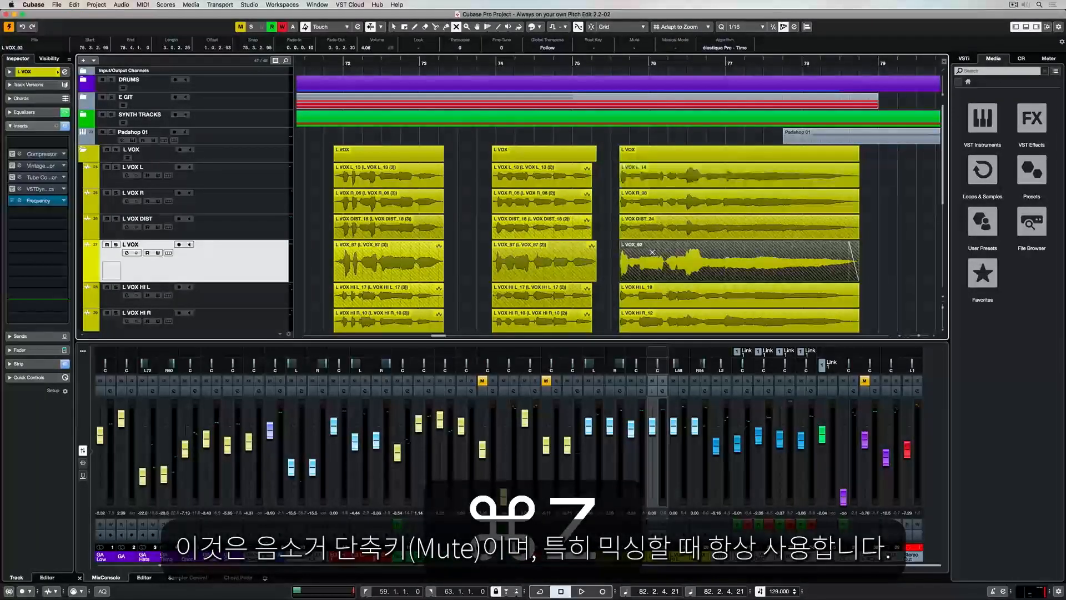
Switch to the Draw tool, and toggle the audition tool between its Scrub and Play modes.
{"action": "key", "text": "8"}
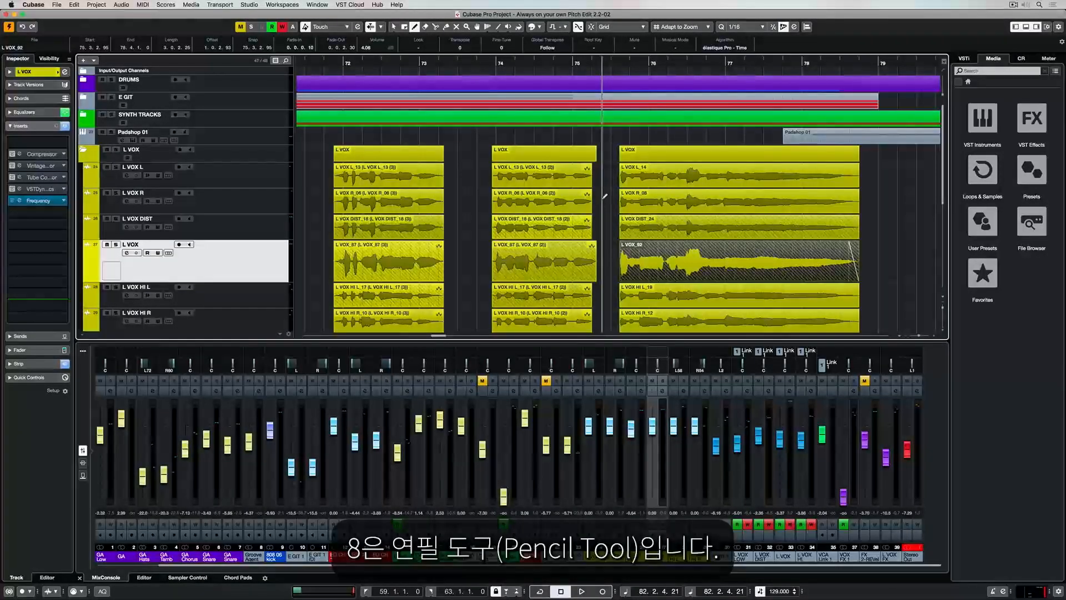
{"action": "key", "text": "9"}
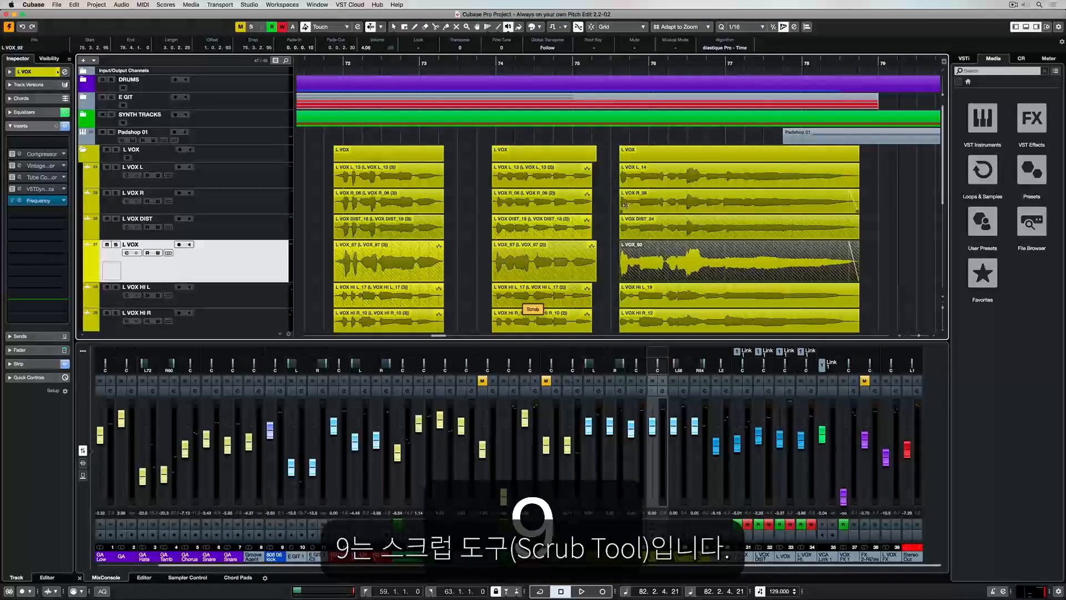
{"action": "key", "text": "0"}
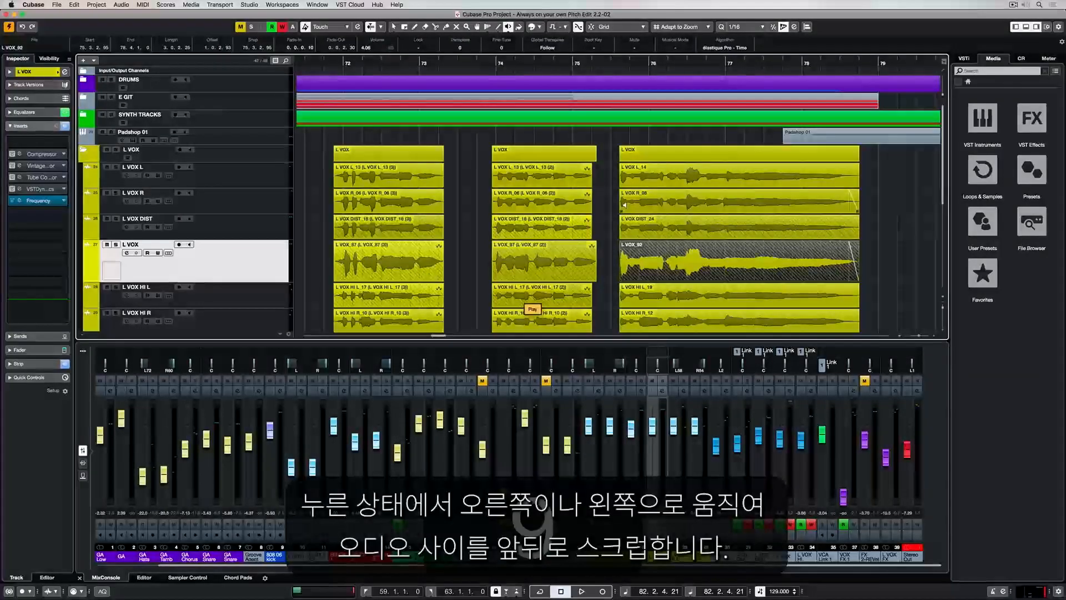
{"action": "key", "text": "9"}
{"action": "key", "text": "9"}
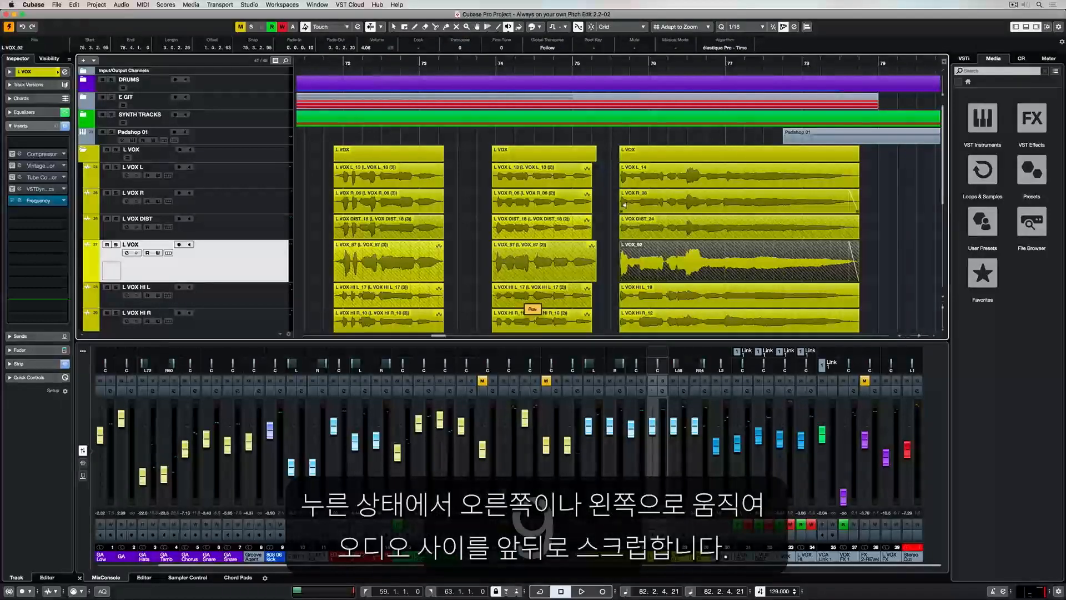
Audition the L VOX R audio by scrubbing back from the start of its last event.
{"action": "left_click", "coordinate": [624, 205]}
{"action": "left_click_drag", "start_coordinate": [624, 205], "coordinate": [433, 215]}
{"action": "key", "text": "9"}
Cycle the Object Selection tool to Normal Sizing and display its list of sizing modes.
{"action": "key", "text": "1"}
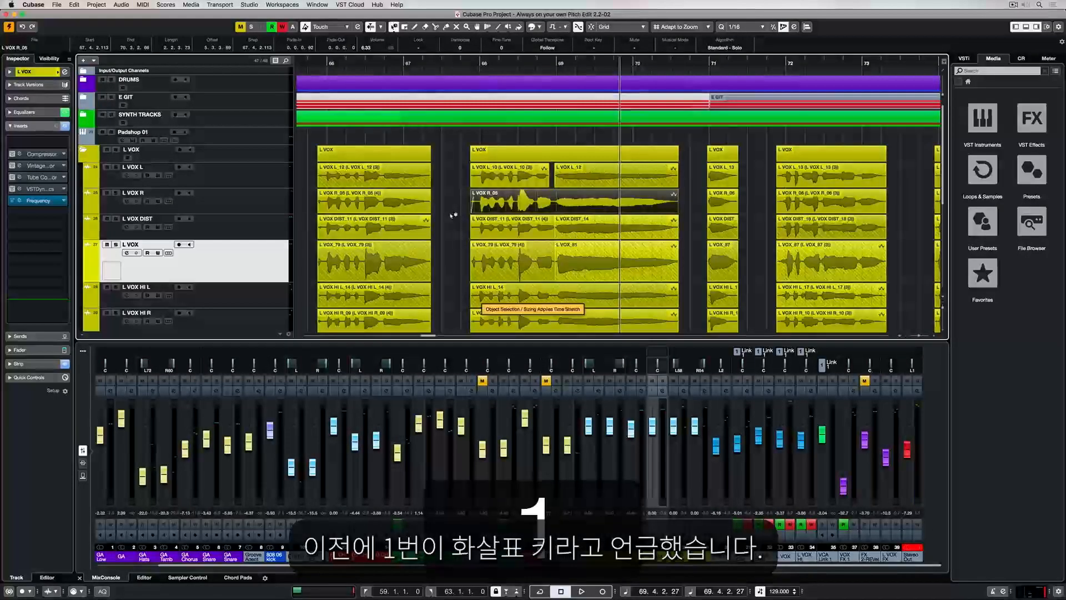
{"action": "key", "text": "1"}
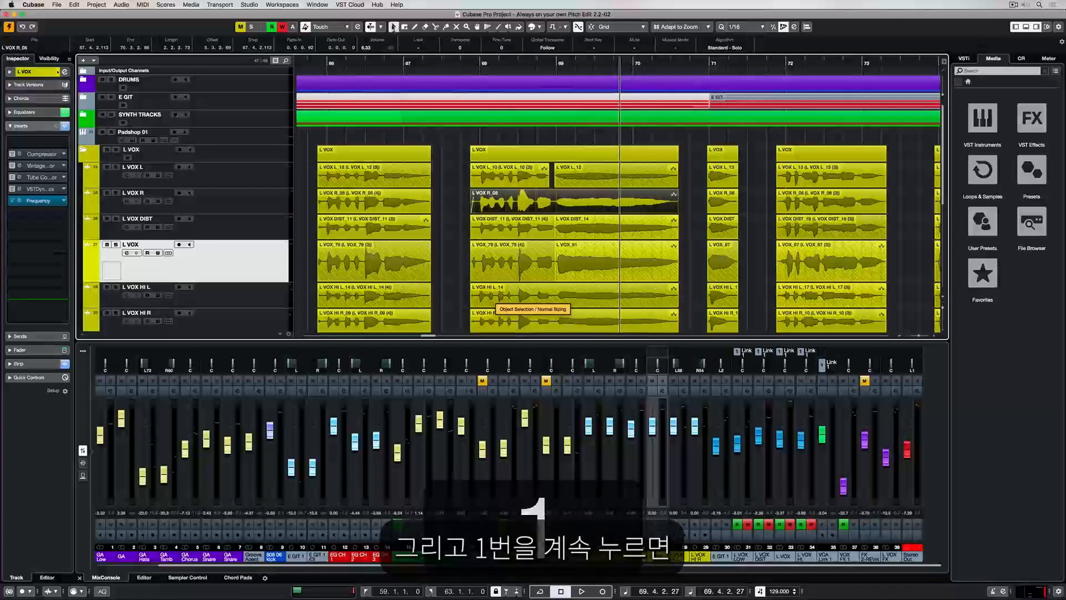
{"action": "left_click", "coordinate": [394, 27]}
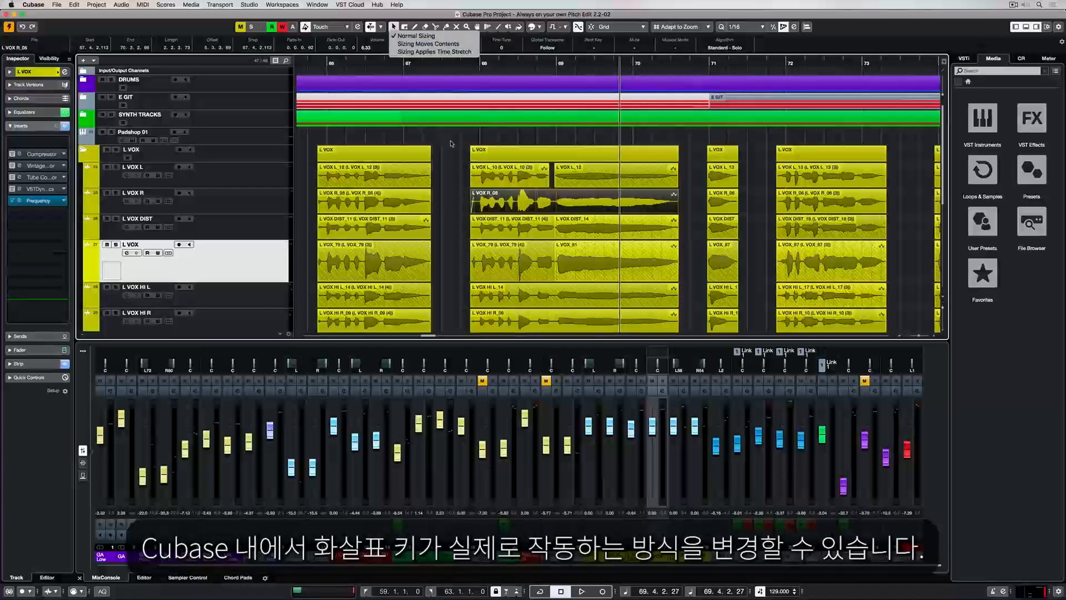
Close the list of sizing modes, and zoom the project timeline out, in and out again.
{"action": "left_click", "coordinate": [412, 44]}
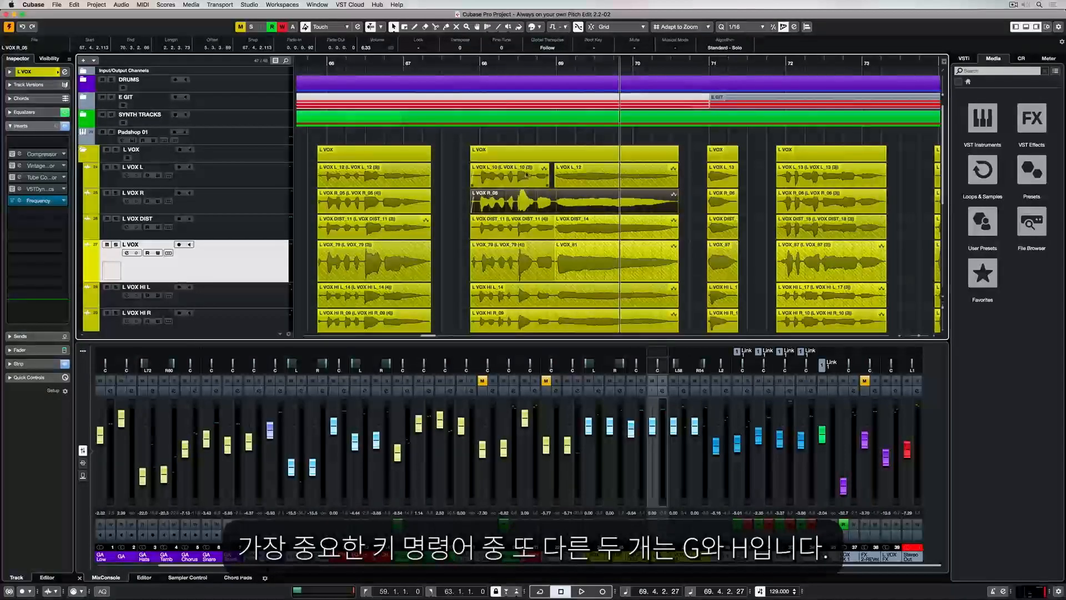
{"action": "key", "text": "g"}
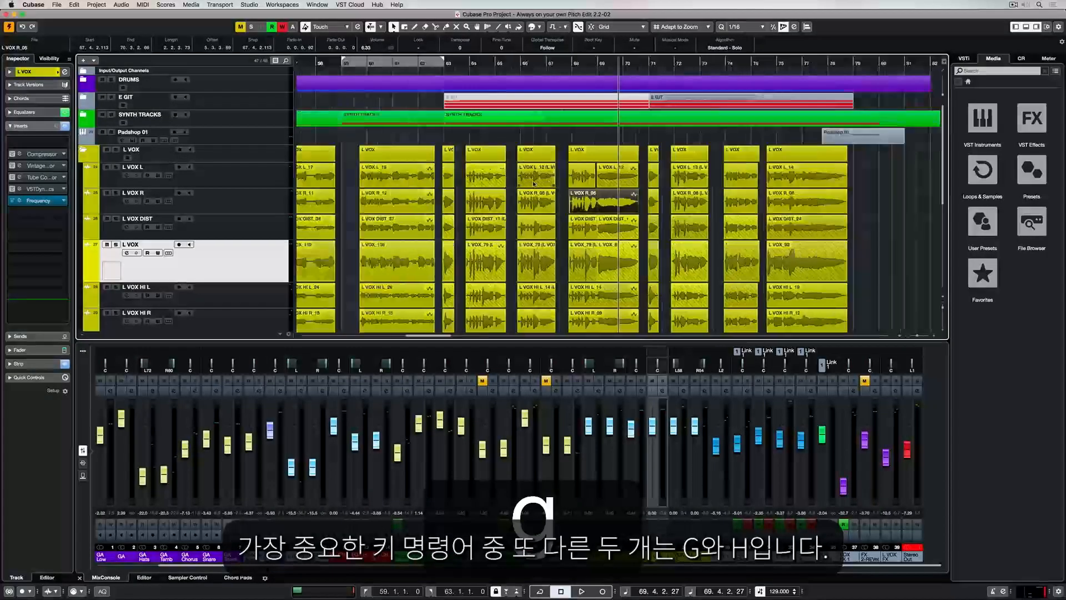
{"action": "key", "text": "h"}
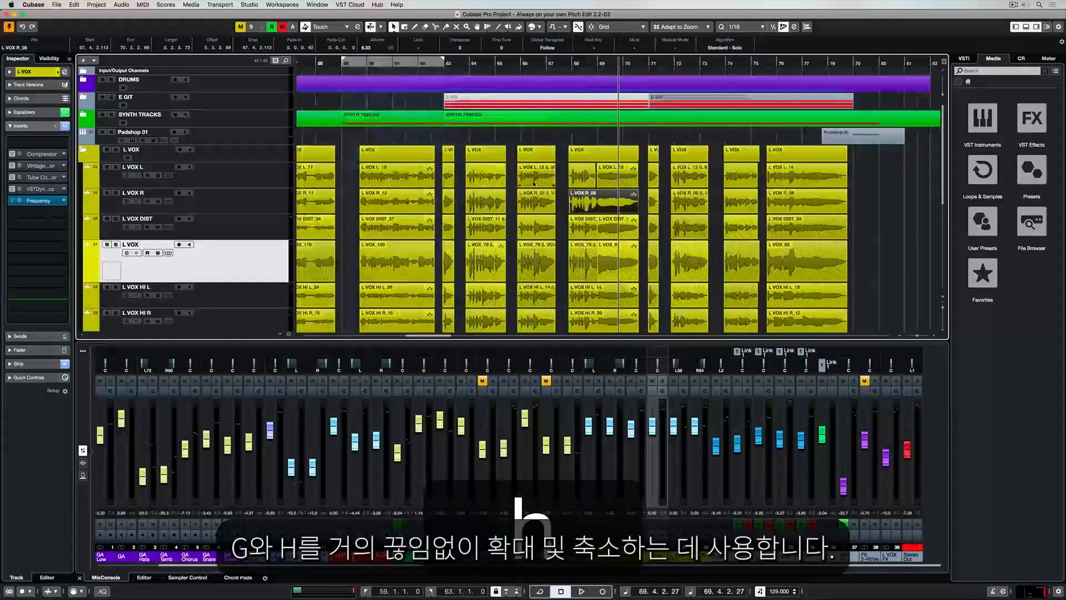
{"action": "key", "text": "g"}
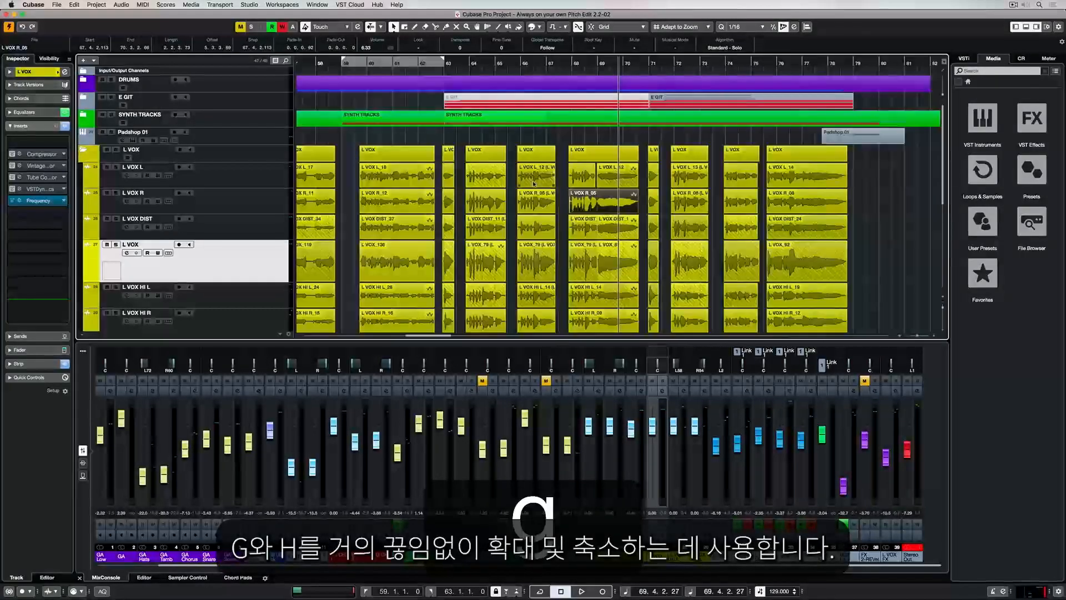
Cycle the Object Selection tool to Sizing Moves Contents and back to Normal Sizing.
{"action": "key", "text": "alt"}
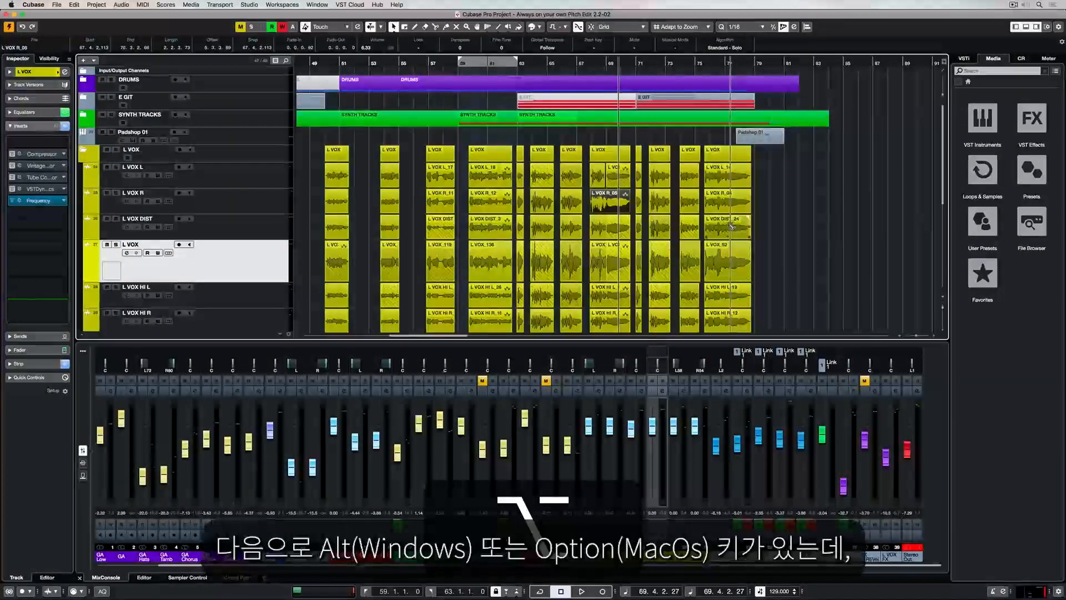
{"action": "key", "text": "1"}
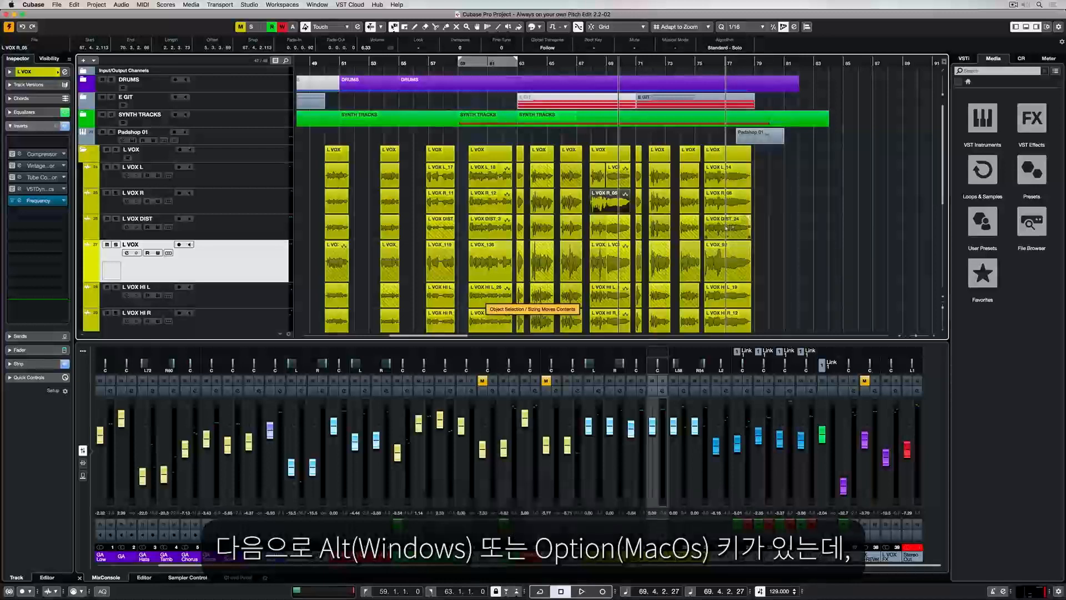
{"action": "key", "text": "1"}
Copy the last L VOX DIST event into the empty bars after it, and undo the copy.
{"action": "key", "text": "alt"}
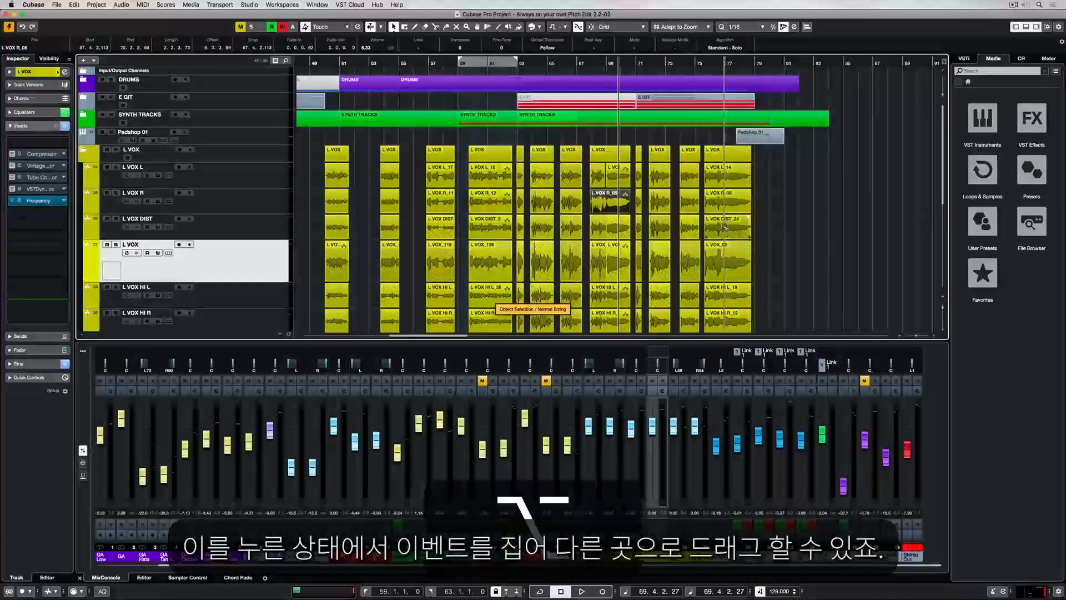
{"action": "left_click_drag", "start_coordinate": [726, 227], "coordinate": [866, 227]}
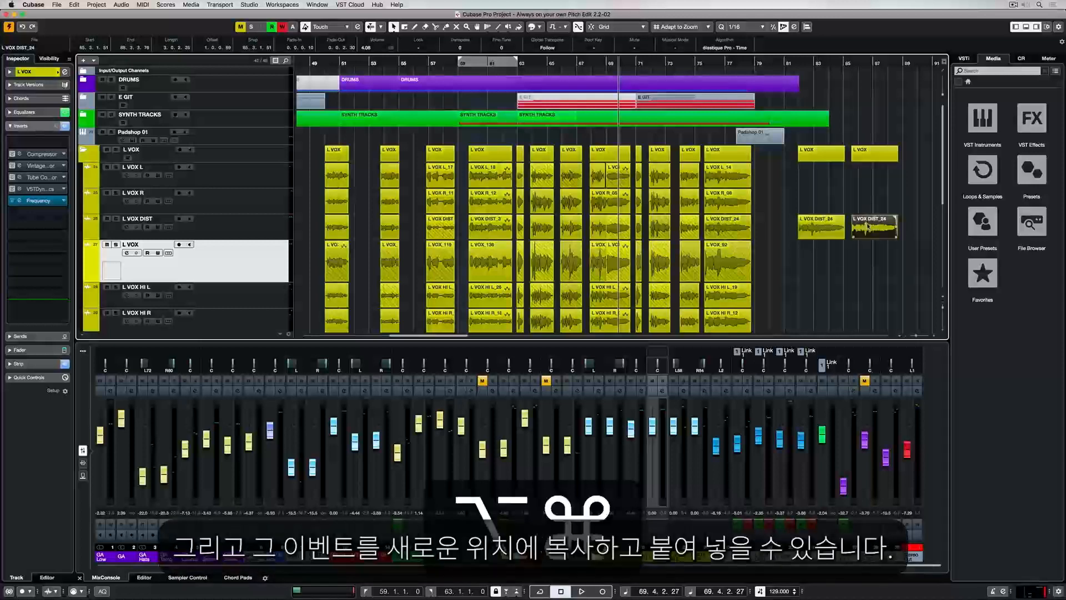
{"action": "key", "text": "super+z"}
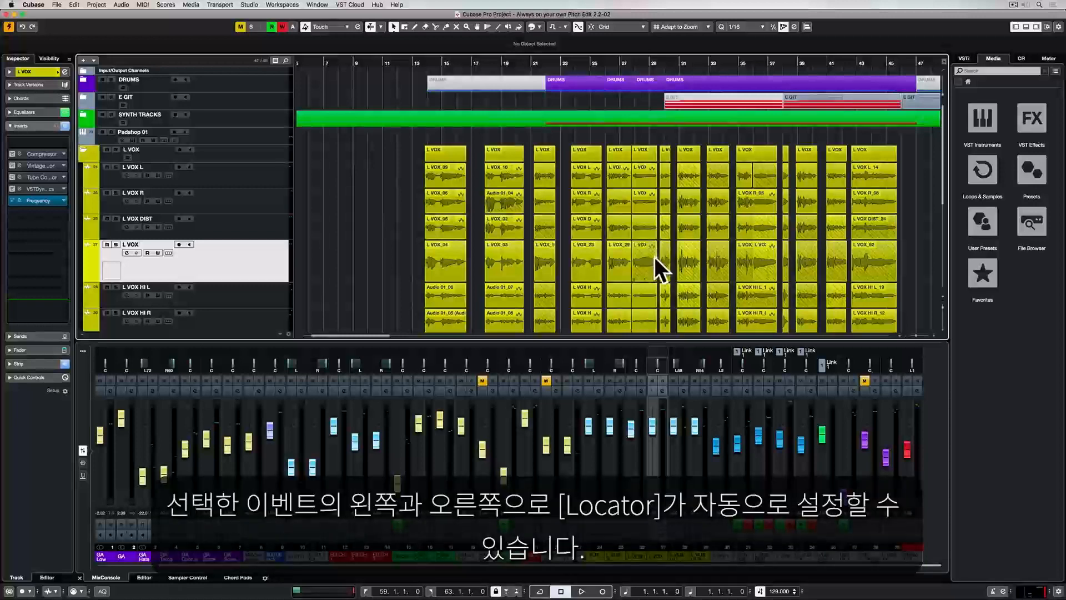
Loop the range of the first two L VOX L events, and place the project cursor just ahead of that range.
{"action": "left_click_drag", "start_coordinate": [395, 175], "coordinate": [505, 184]}
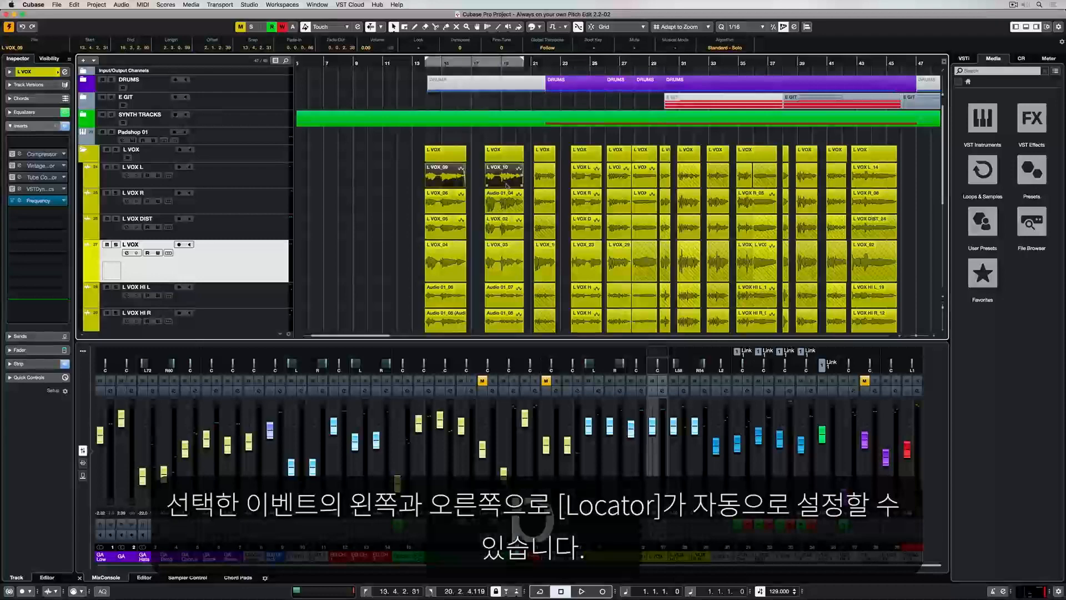
{"action": "key", "text": "p"}
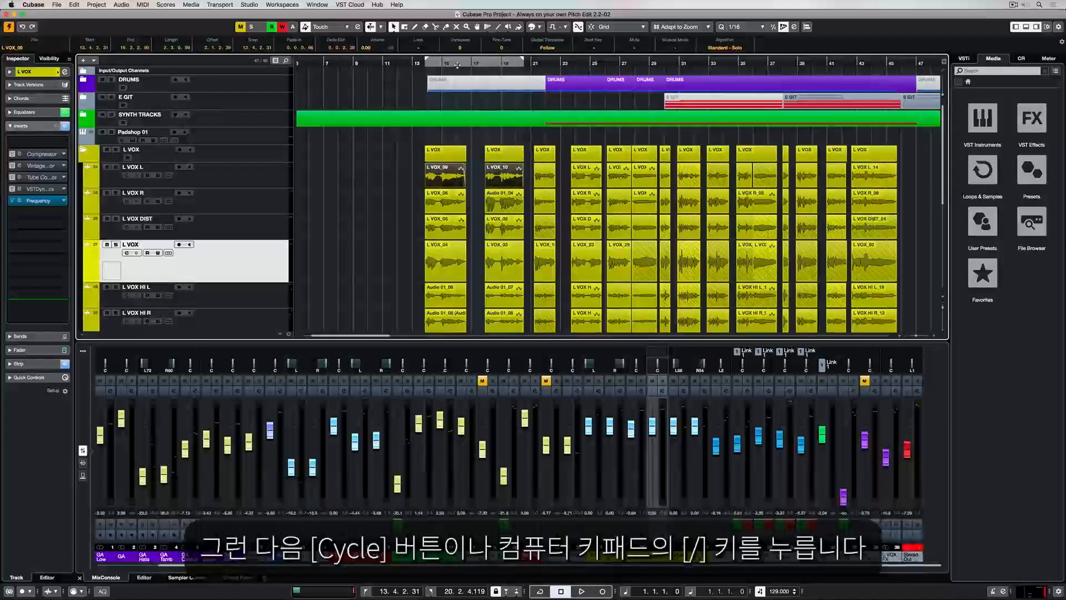
{"action": "key", "text": "KP_Divide"}
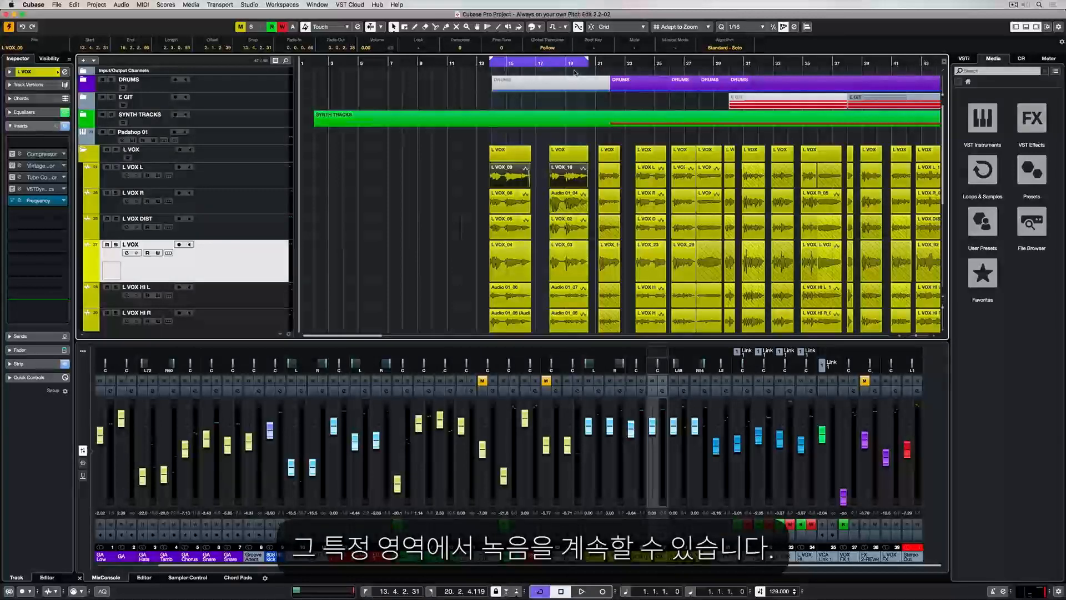
{"action": "left_click", "coordinate": [456, 175]}
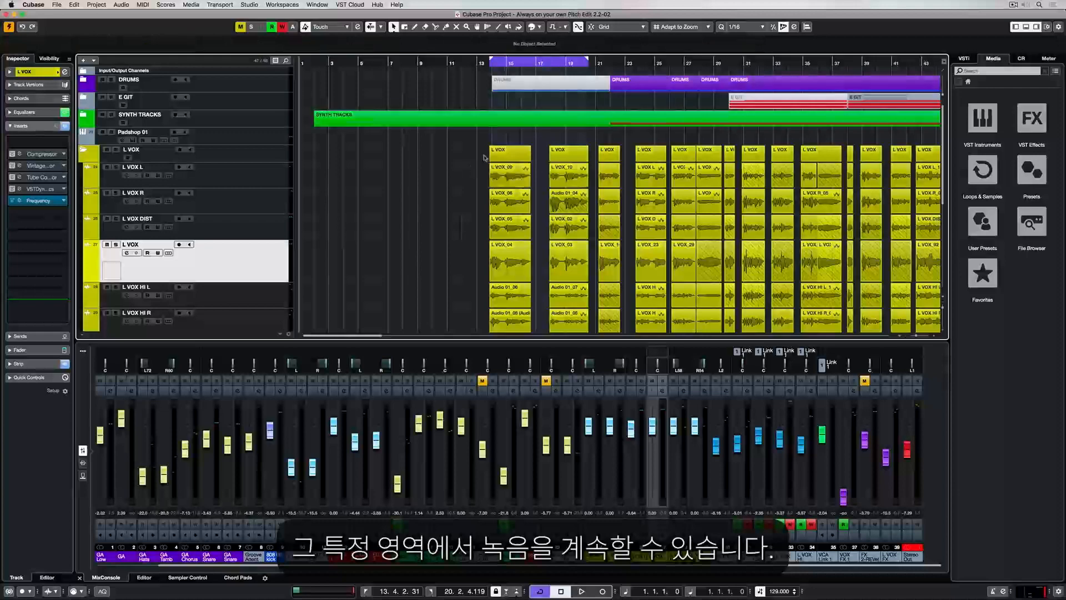
{"action": "left_click", "coordinate": [473, 62]}
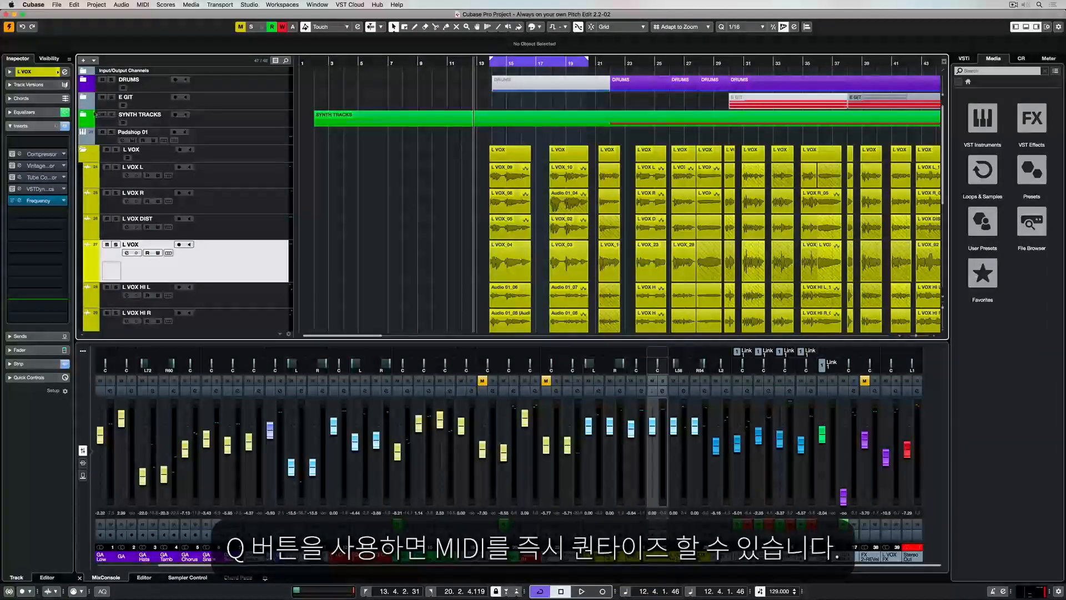
Expand the SYNTH TRACKS folder and quantize the HALion 6 01 part on the Piano Chords 2 track to 1/16.
{"action": "left_click", "coordinate": [84, 115]}
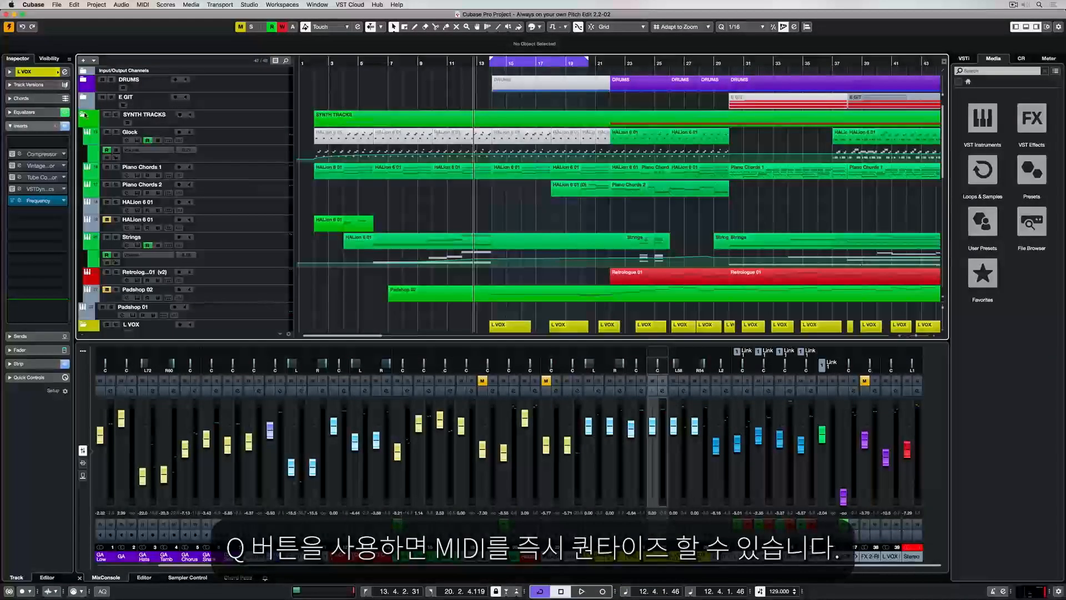
{"action": "left_click", "coordinate": [586, 191]}
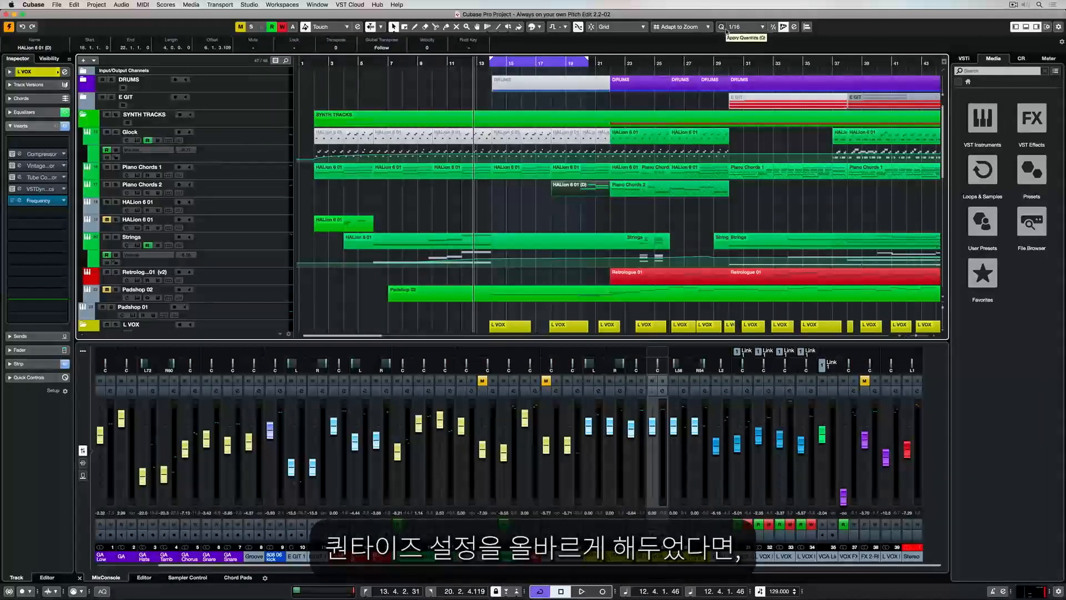
{"action": "key", "text": "q"}
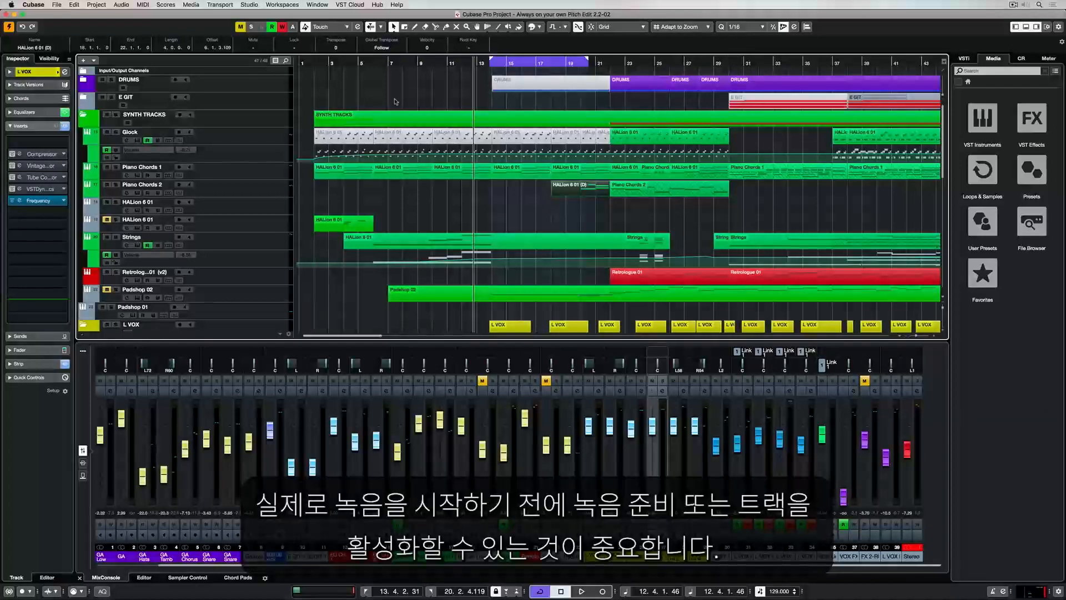
Toggle record enable on and off for the selected L VOX track, and toggle Snap off and on.
{"action": "scroll", "coordinate": [240, 234], "scroll_direction": "down", "scroll_amount": 5}
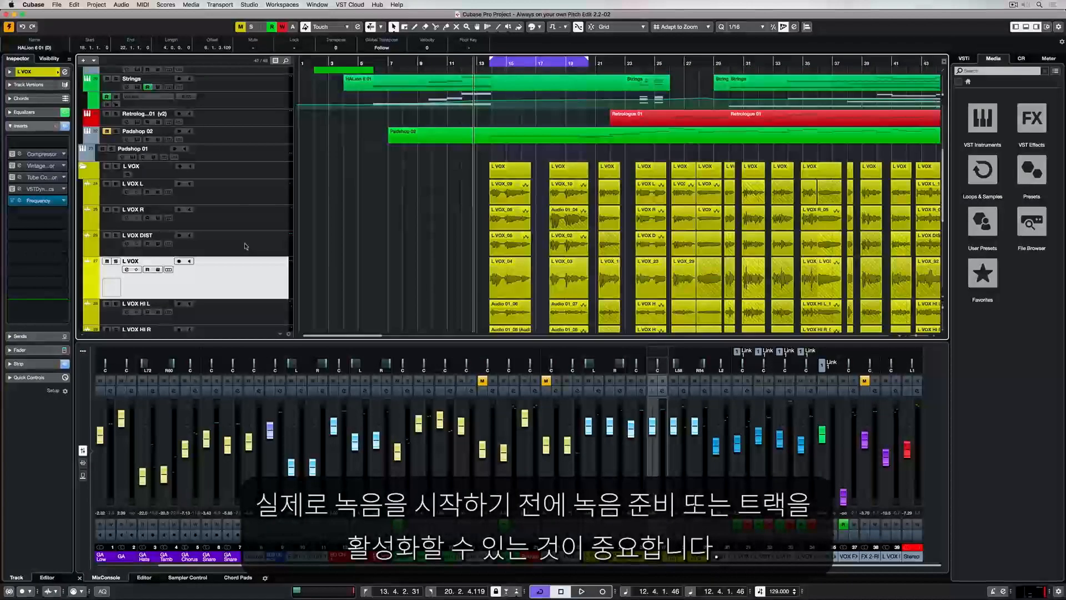
{"action": "key", "text": "r"}
{"action": "key", "text": "r"}
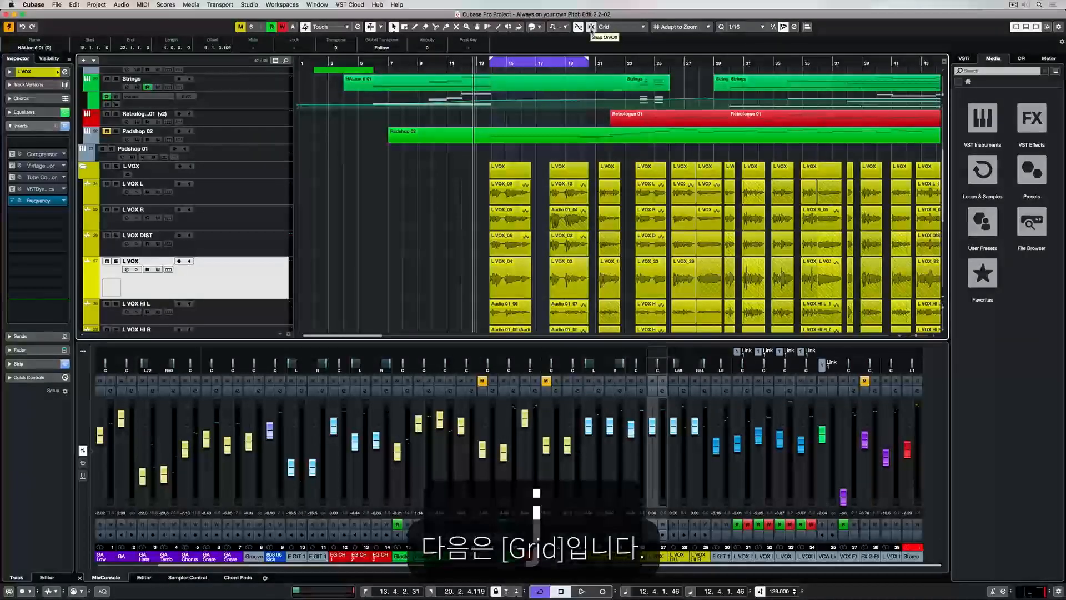
{"action": "left_click", "coordinate": [592, 27]}
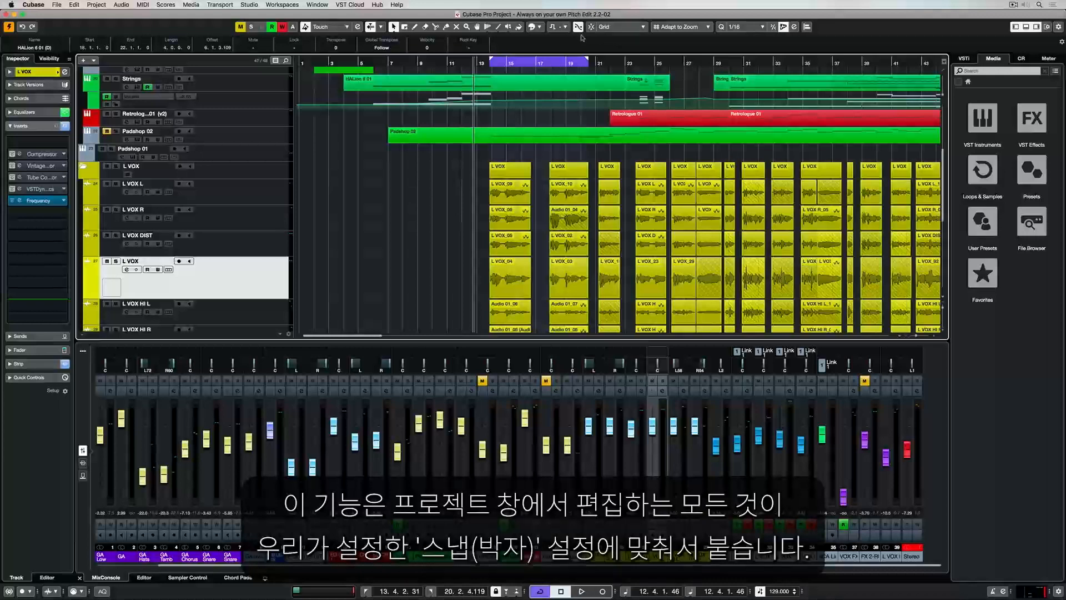
Locate the project cursor to the start of three L VOX L events in turn, finishing at L VOX L_14.
{"action": "left_click", "coordinate": [580, 187]}
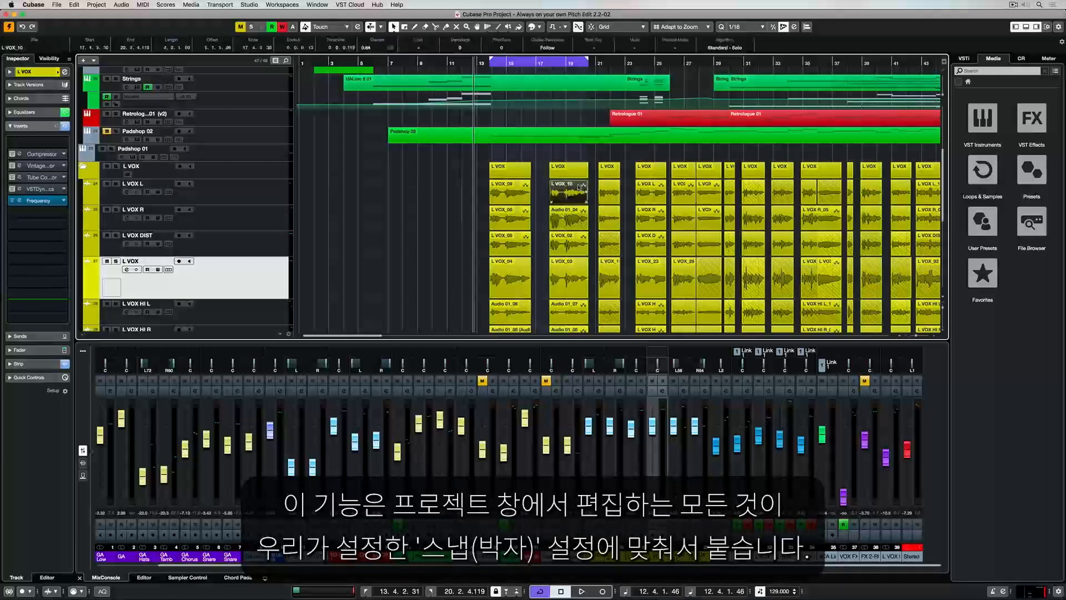
{"action": "key", "text": "l"}
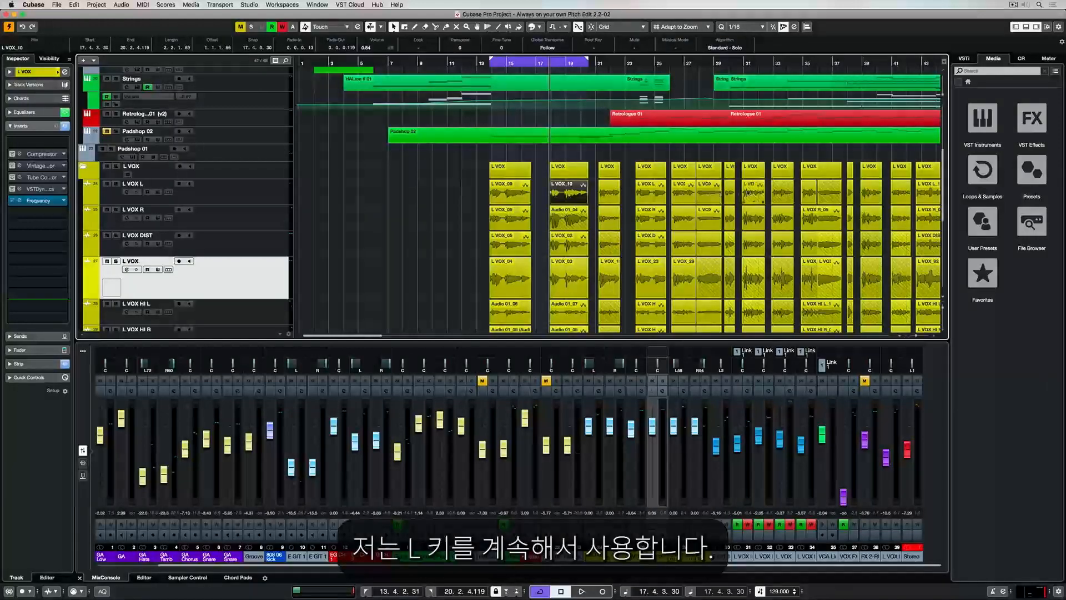
{"action": "left_click", "coordinate": [753, 193]}
{"action": "key", "text": "l"}
{"action": "left_click", "coordinate": [808, 194]}
{"action": "key", "text": "l"}
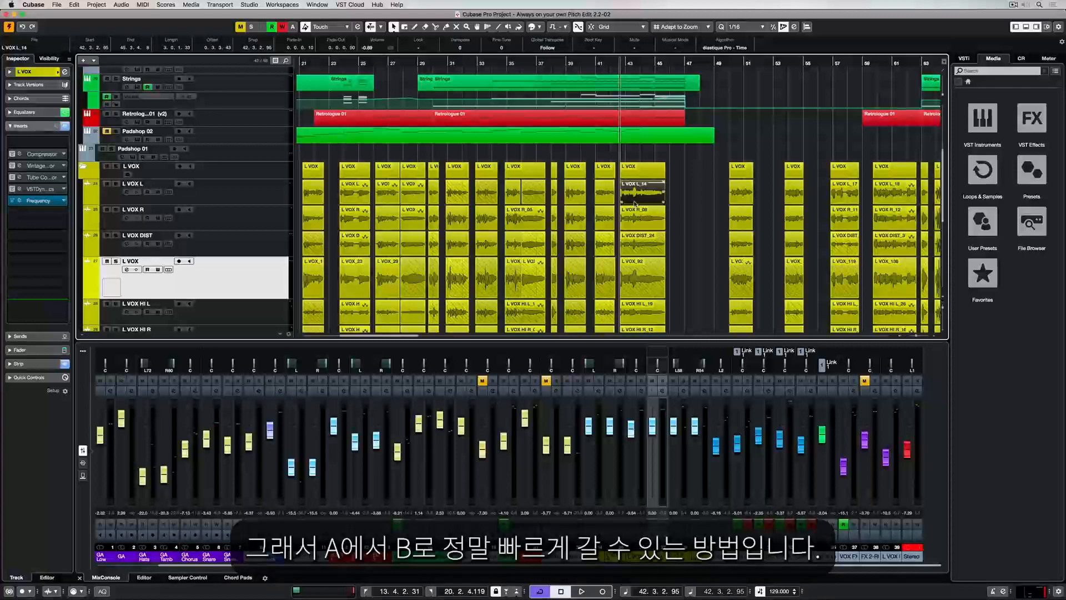
Select the L VOX R event near bar 35, and step the project cursor backward, forward and backward again between events.
{"action": "left_click", "coordinate": [528, 217]}
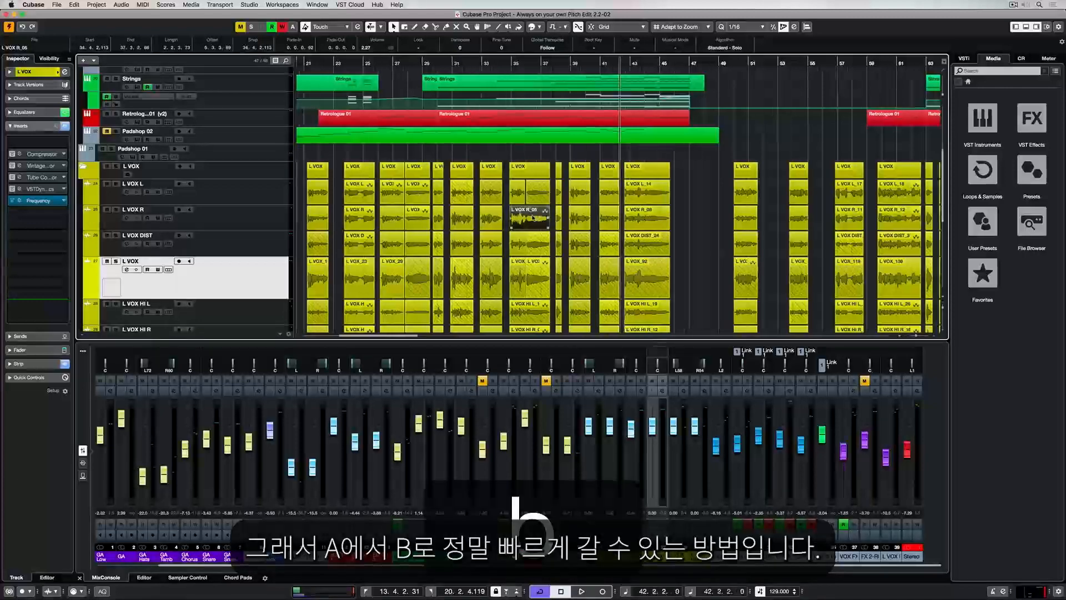
{"action": "key", "text": "b"}
{"action": "key", "text": "b"}
{"action": "key", "text": "b"}
{"action": "key", "text": "b"}
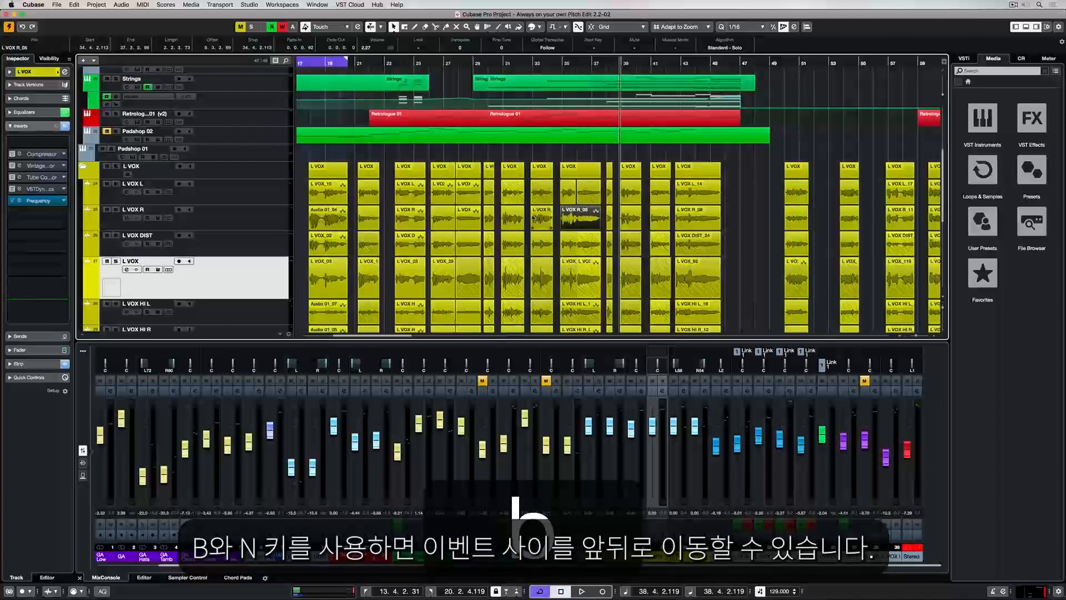
{"action": "key", "text": "n"}
{"action": "key", "text": "n"}
{"action": "key", "text": "n"}
{"action": "key", "text": "n"}
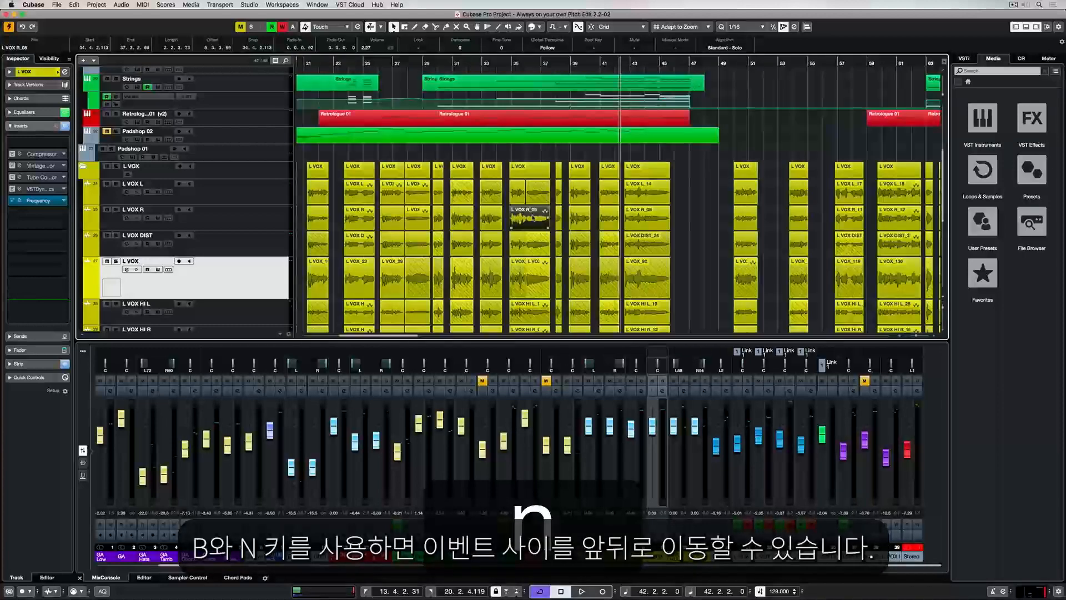
{"action": "key", "text": "b"}
{"action": "key", "text": "b"}
{"action": "key", "text": "b"}
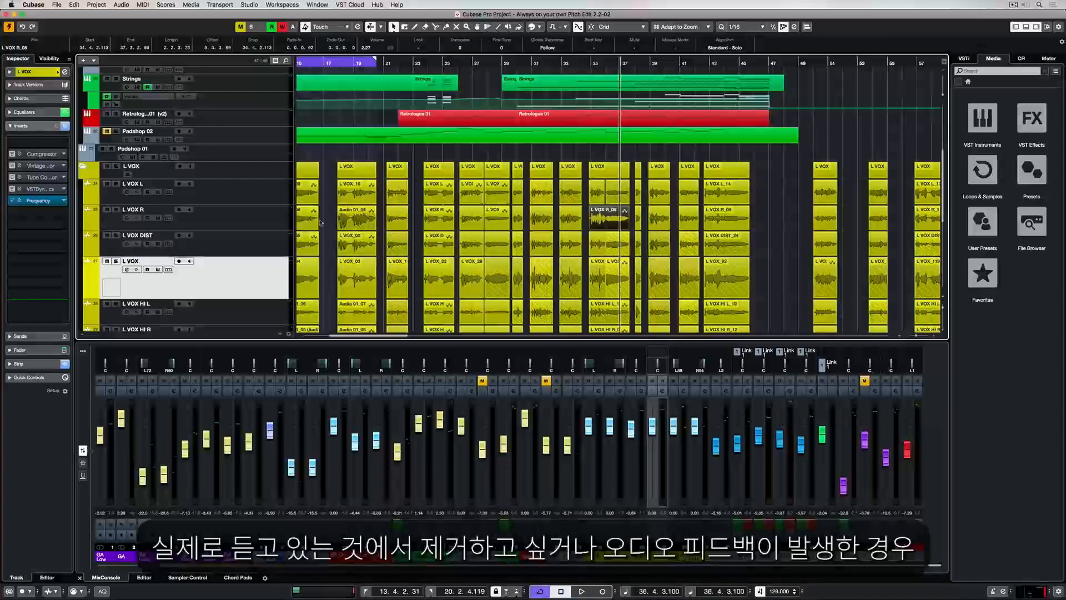
Mute and unmute the L VOX track, and toggle its track zoom, ending with the track enlarged.
{"action": "key", "text": "m"}
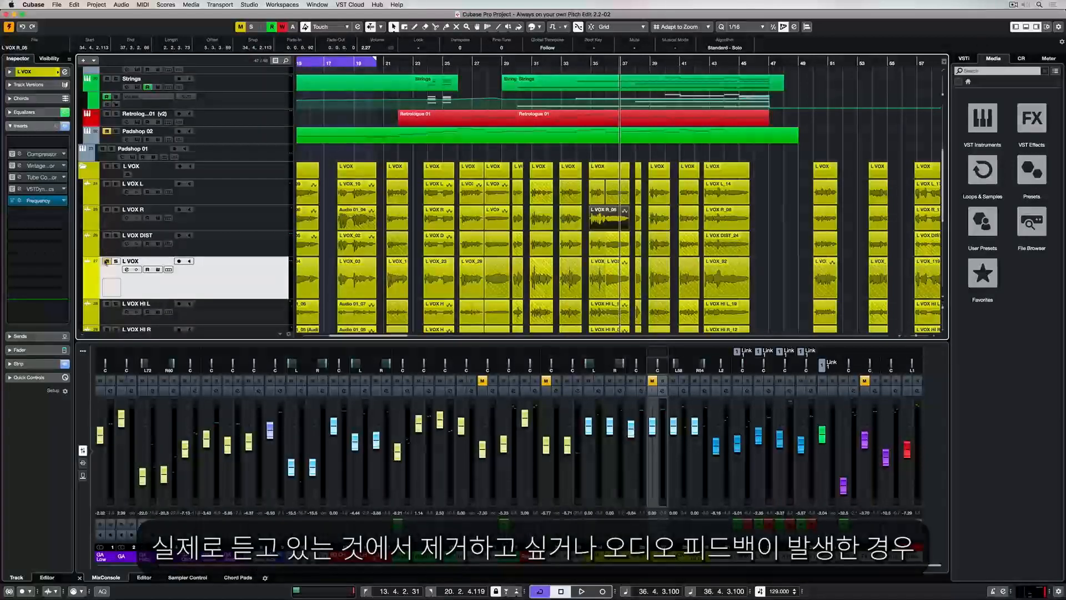
{"action": "key", "text": "m"}
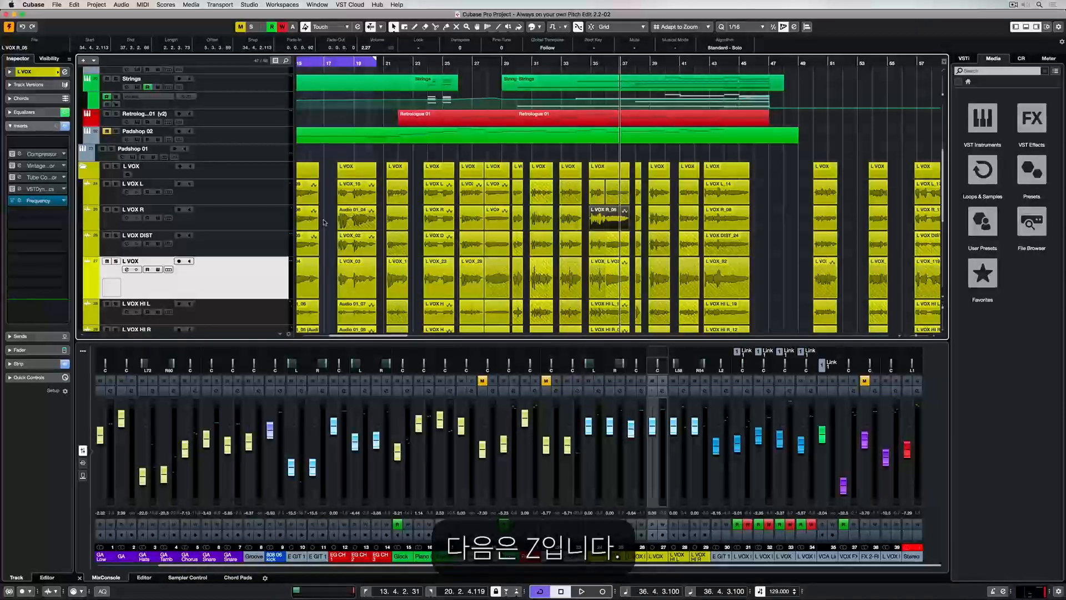
{"action": "key", "text": "z"}
{"action": "key", "text": "z"}
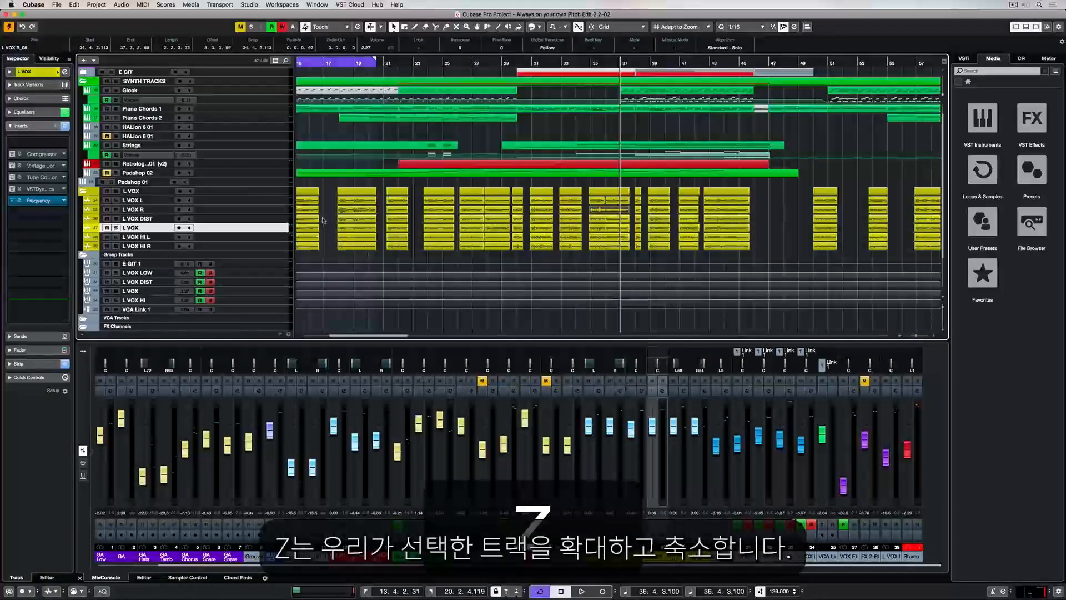
{"action": "key", "text": "z"}
{"action": "key", "text": "z"}
{"action": "key", "text": "z"}
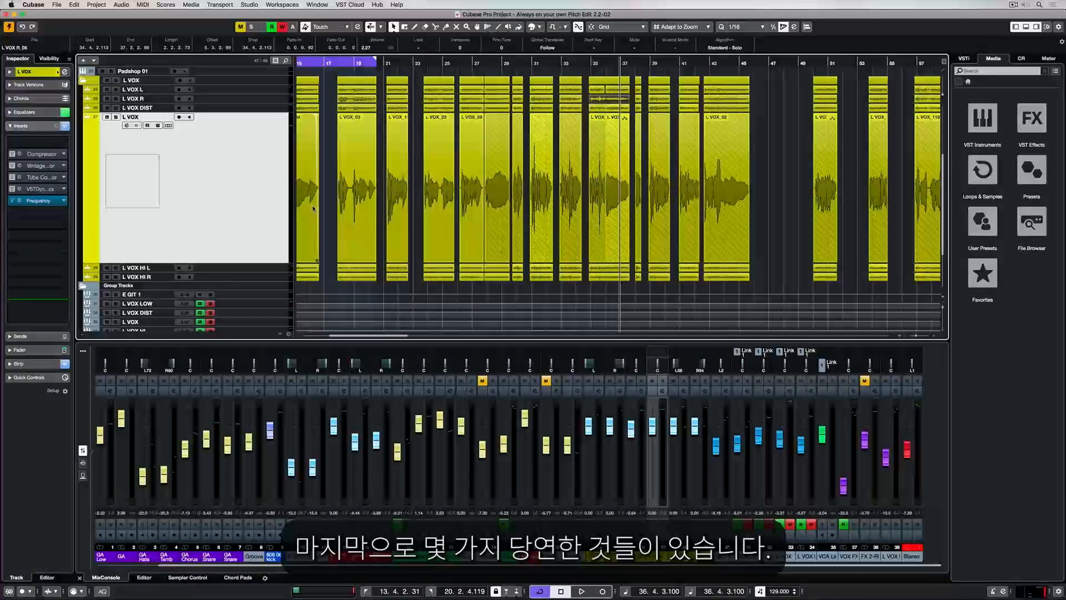
Play the project from bar 36 and stop it, and repeat the start and stop once more.
{"action": "key", "text": "space"}
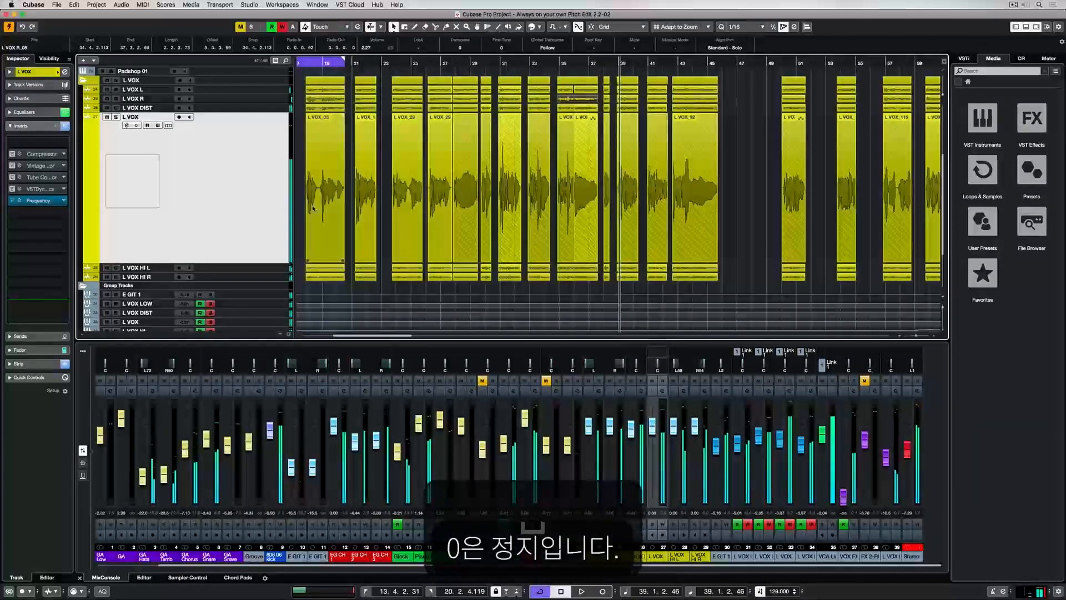
{"action": "key", "text": "KP_0"}
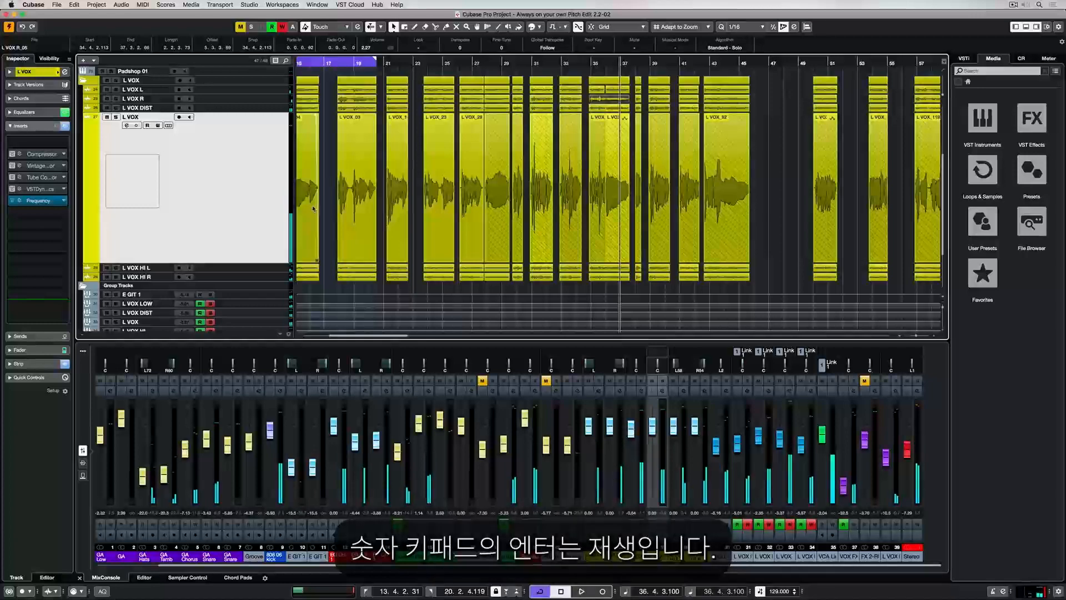
{"action": "key", "text": "KP_Enter"}
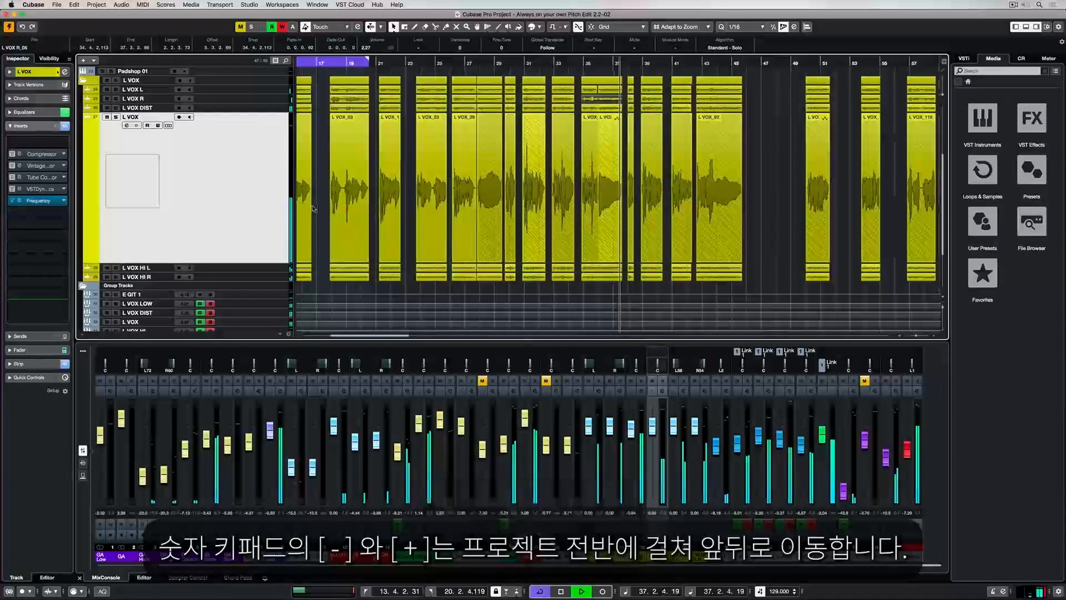
{"action": "key", "text": "KP_0"}
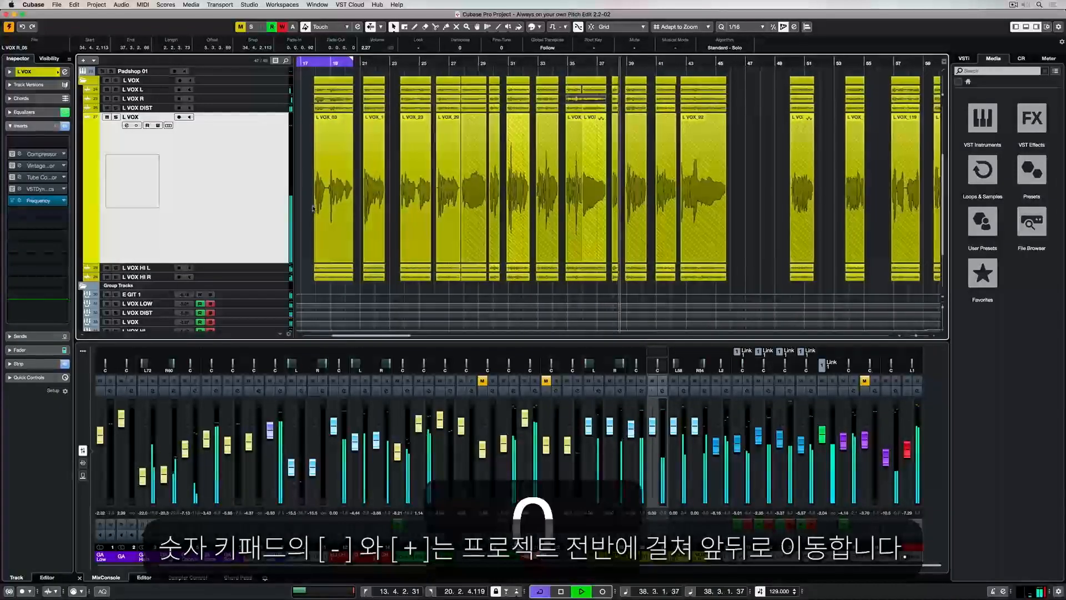
Move the project cursor backward and then forward through the project near bar 38.
{"action": "key", "text": "KP_Subtract"}
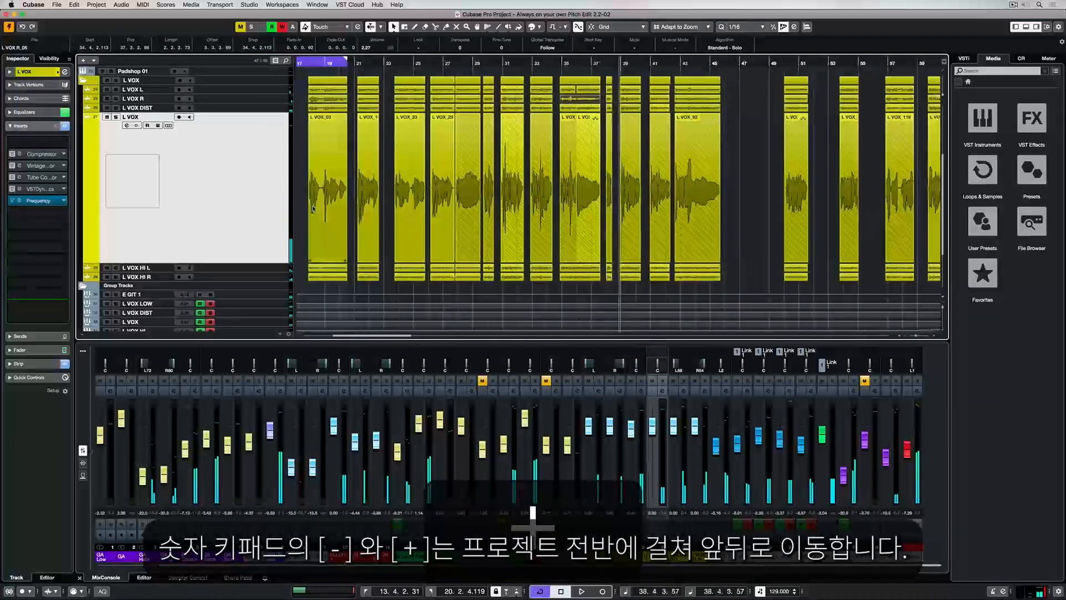
{"action": "key", "text": "KP_Add"}
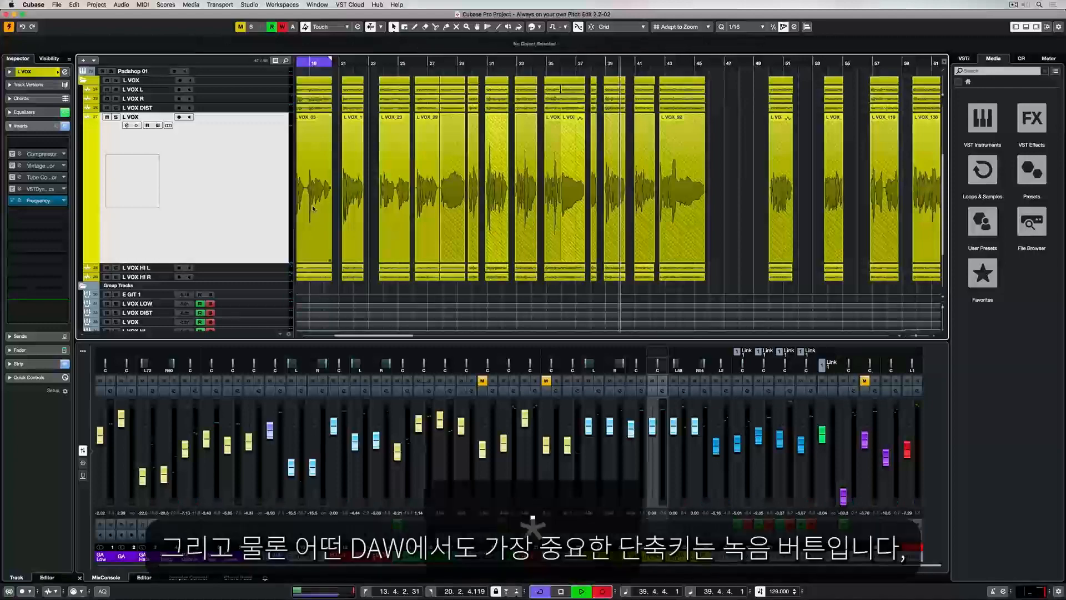
Record a short take on the L VOX track from about bar 39 and undo the recording.
{"action": "key", "text": "KP_Multiply"}
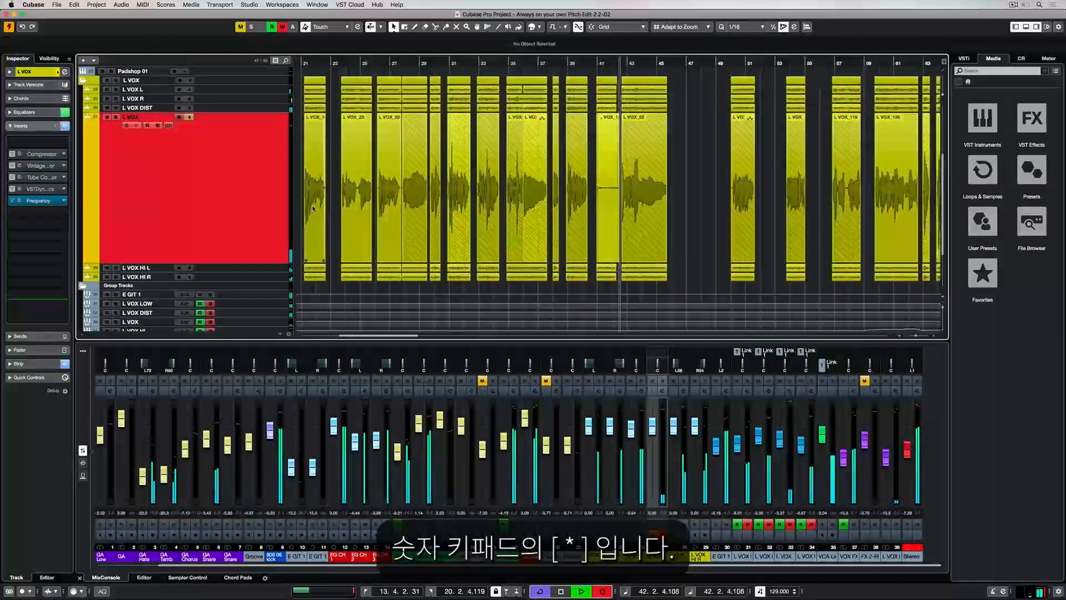
{"action": "key", "text": "super+z"}
{"action": "key", "text": "super+z"}
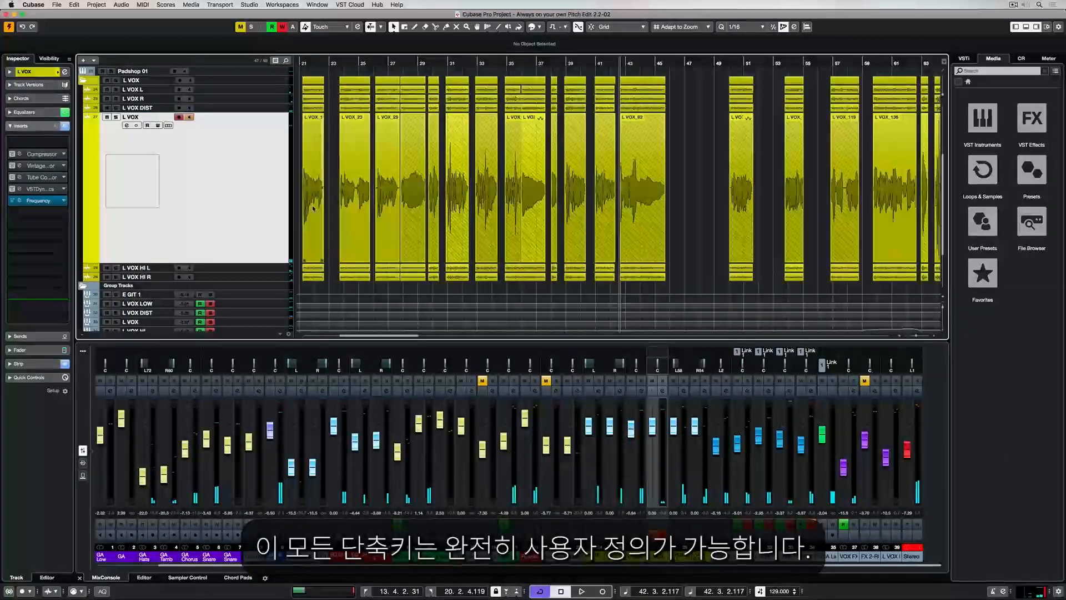
Open the Key Commands dialog and browse its command folders, selecting the To Cycle Marker 2 command.
{"action": "left_click", "coordinate": [72, 4]}
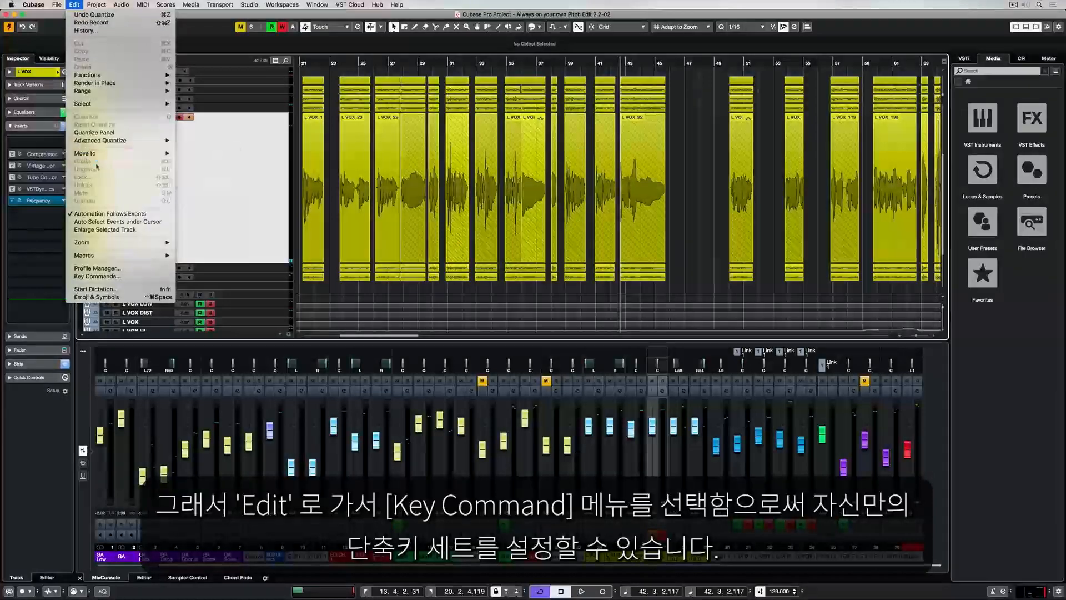
{"action": "left_click", "coordinate": [113, 278]}
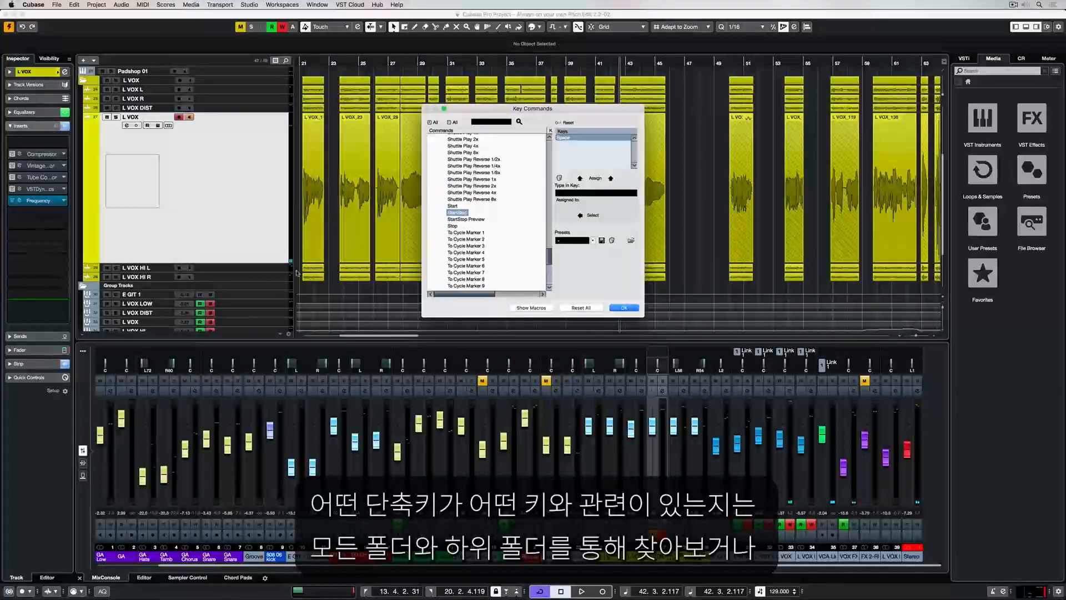
{"action": "scroll", "coordinate": [477, 201], "scroll_direction": "up", "scroll_amount": 20}
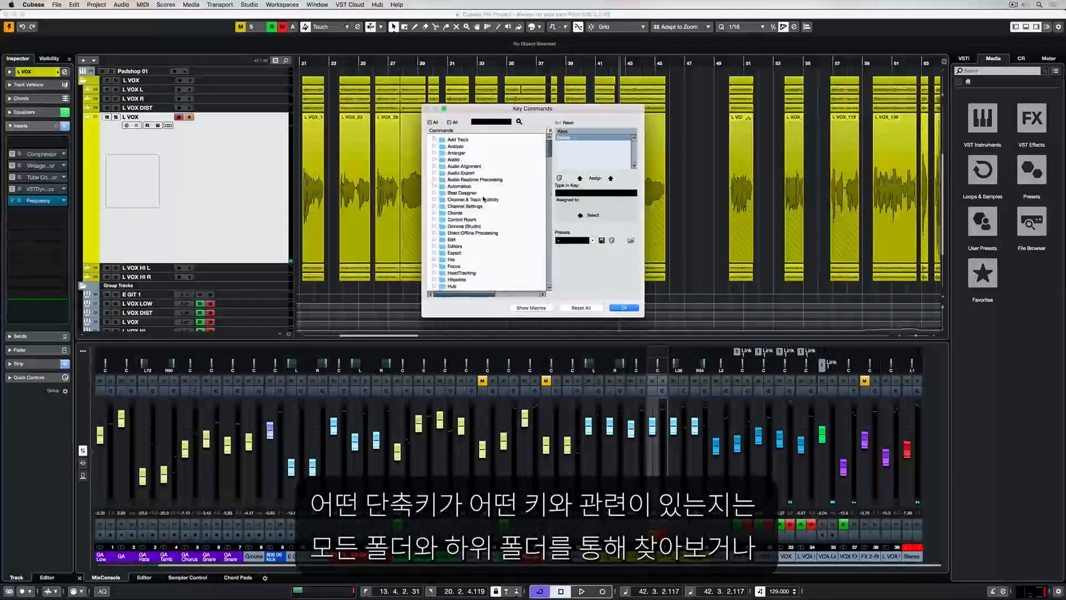
{"action": "left_click", "coordinate": [466, 219]}
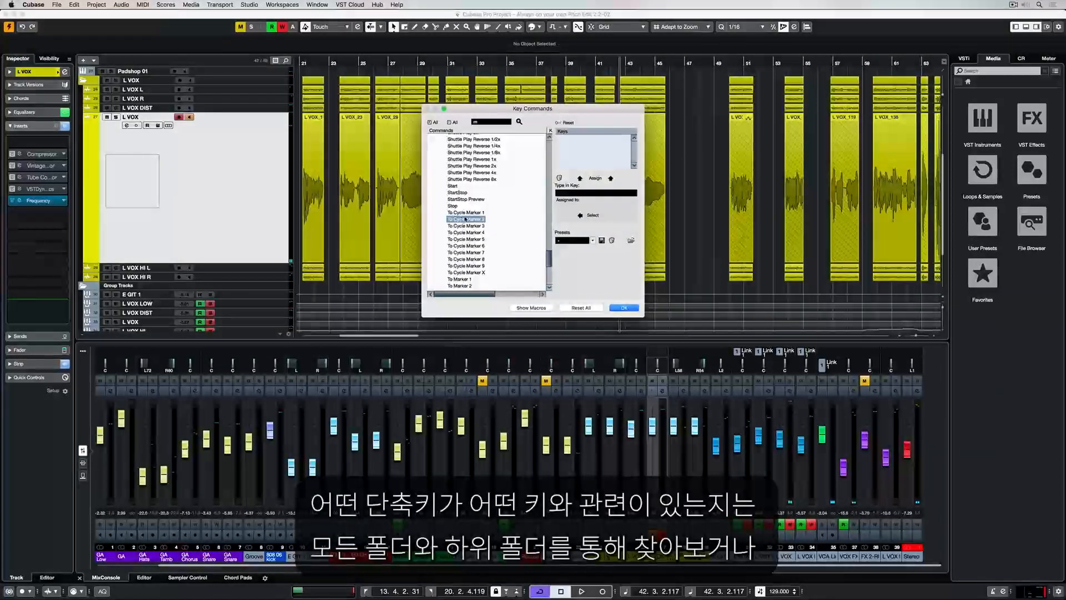
{"action": "scroll", "coordinate": [474, 220], "scroll_direction": "down", "scroll_amount": 8}
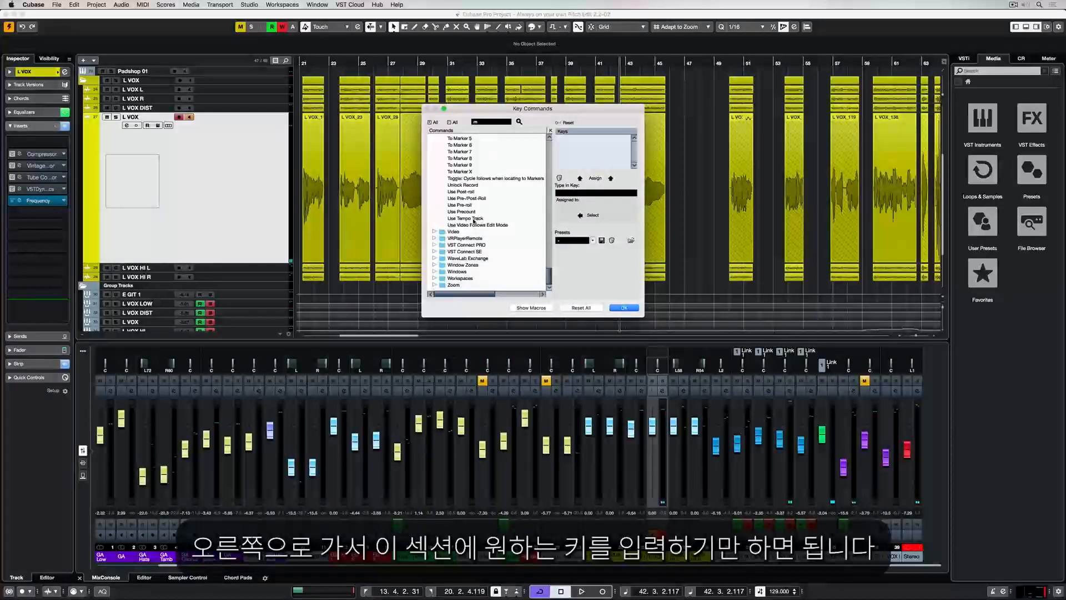
Look up which commands the keys M, A, R and 5 are assigned to, and open the list of key command presets.
{"action": "left_click", "coordinate": [591, 193]}
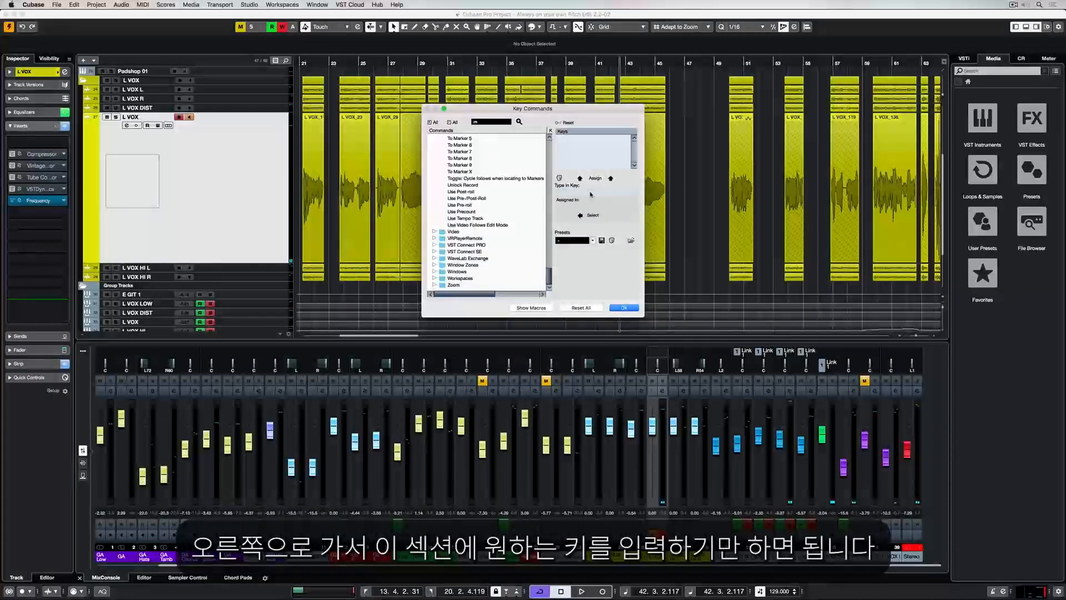
{"action": "key", "text": "m"}
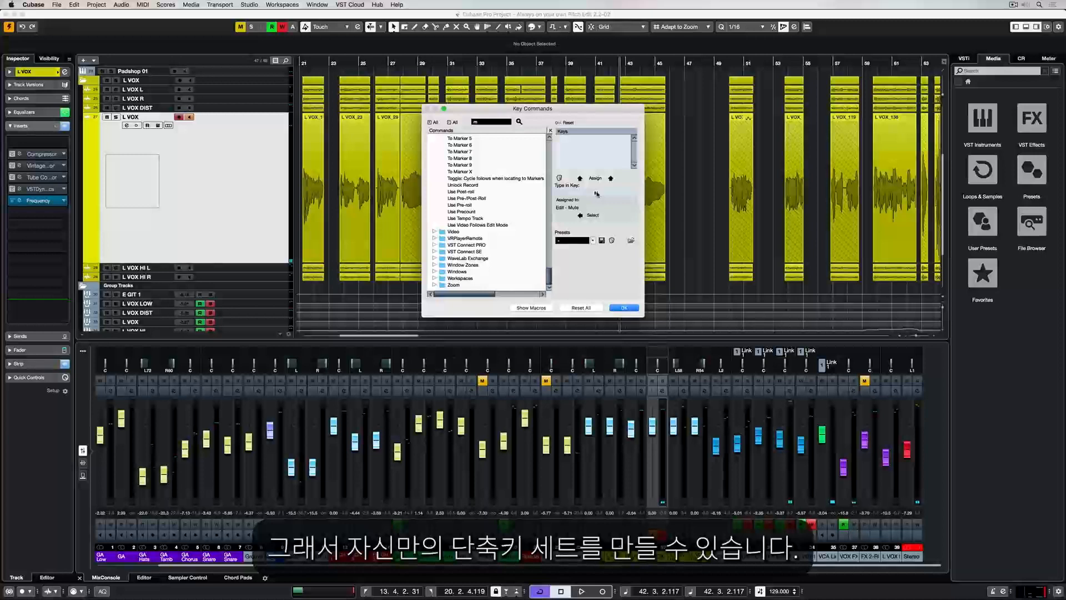
{"action": "key", "text": "a"}
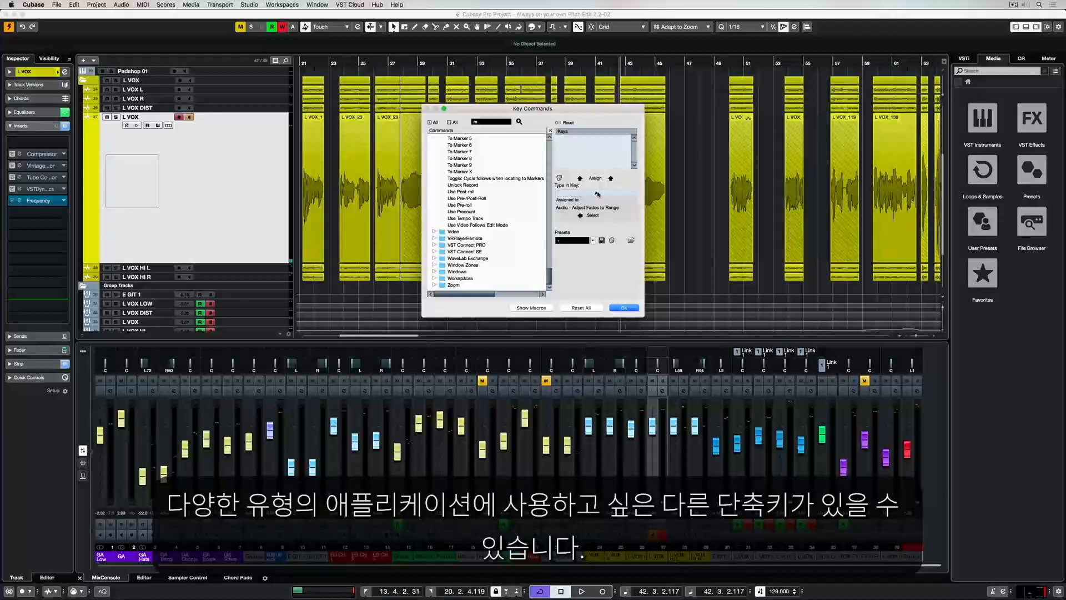
{"action": "key", "text": "r"}
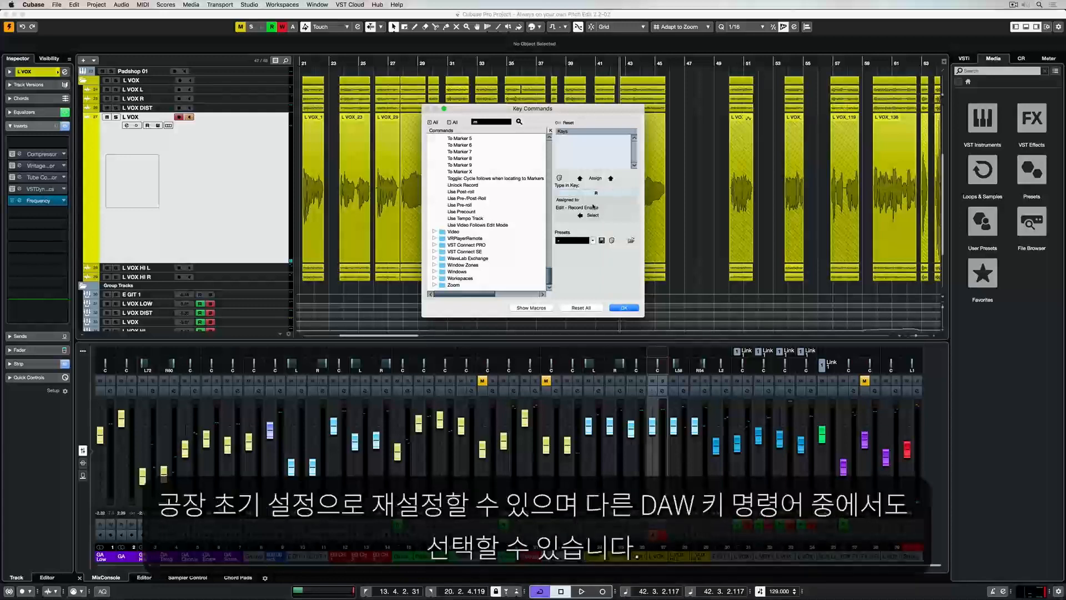
{"action": "key", "text": "5"}
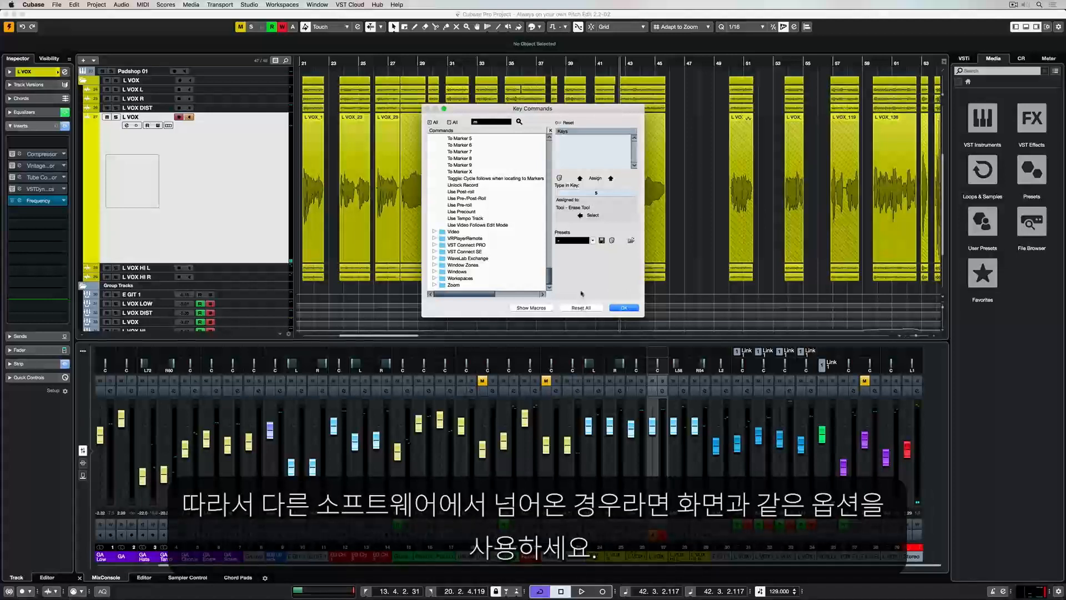
{"action": "left_click", "coordinate": [582, 242]}
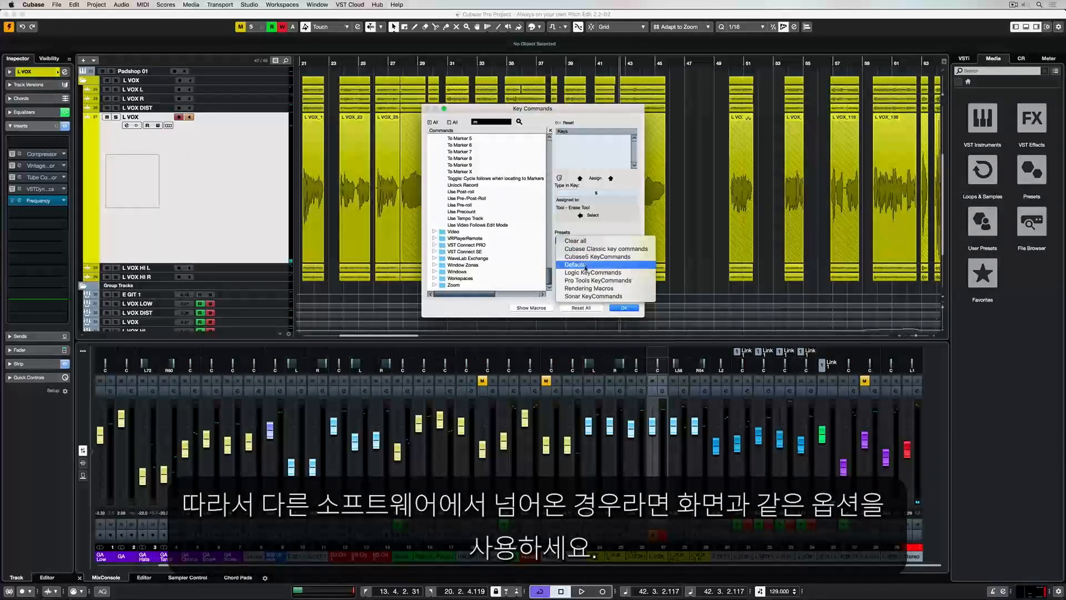